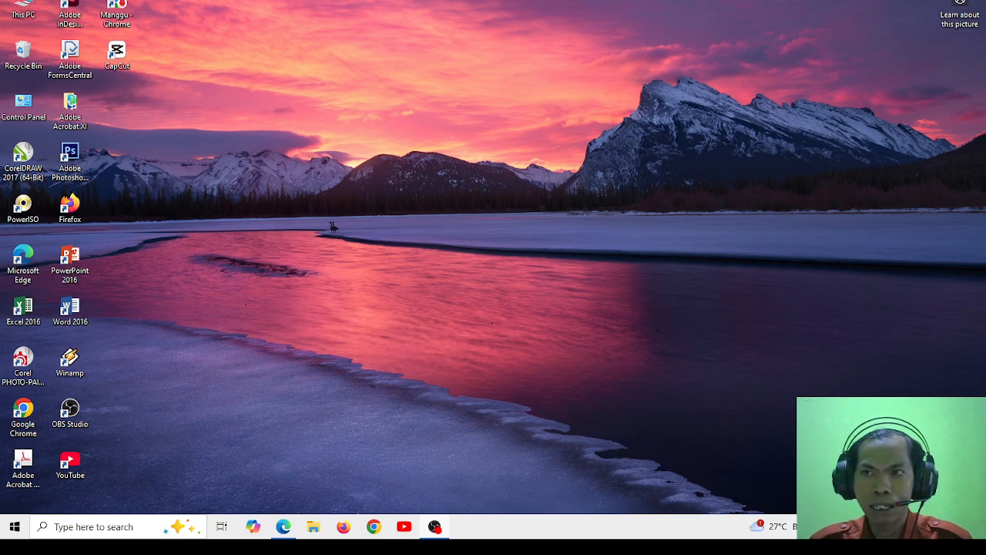
# Step: Open the folder "Karomah Palsu, Pojok Sufi" in File Explorer
pyautogui.click(322, 527)
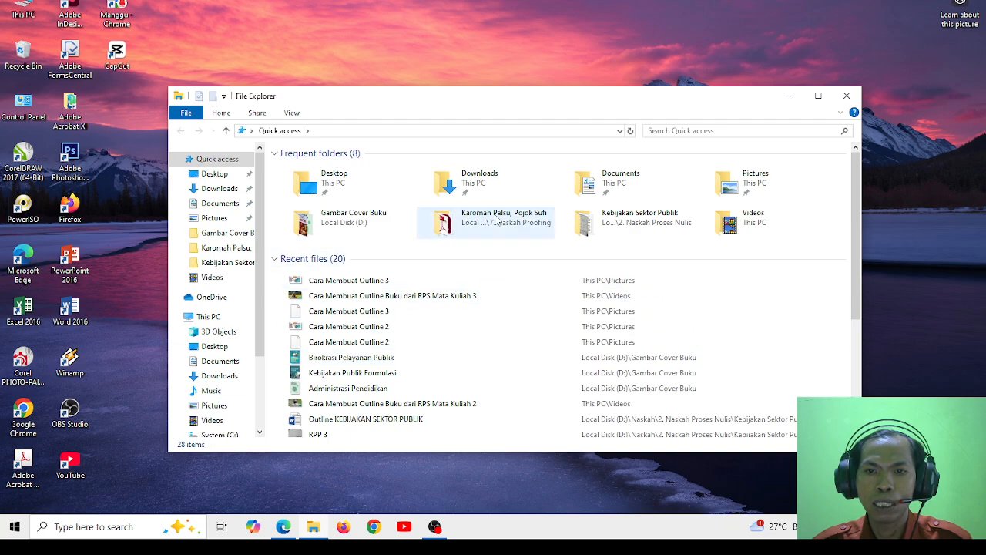
pyautogui.click(495, 220)
pyautogui.doubleClick(495, 220)
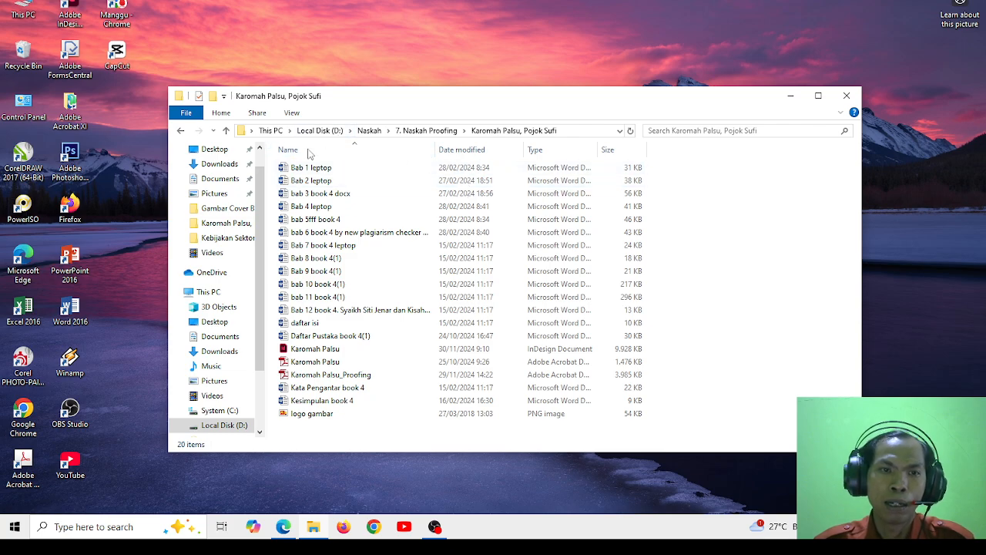
# Step: Empty the Recycle Bin, permanently deleting its contents
pyautogui.rightClick(20, 60)
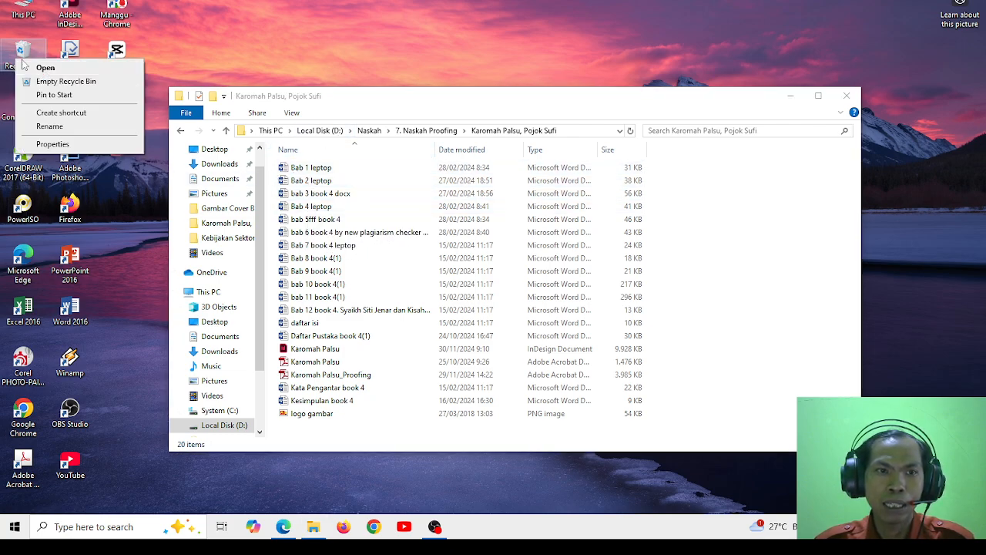
pyautogui.click(73, 80)
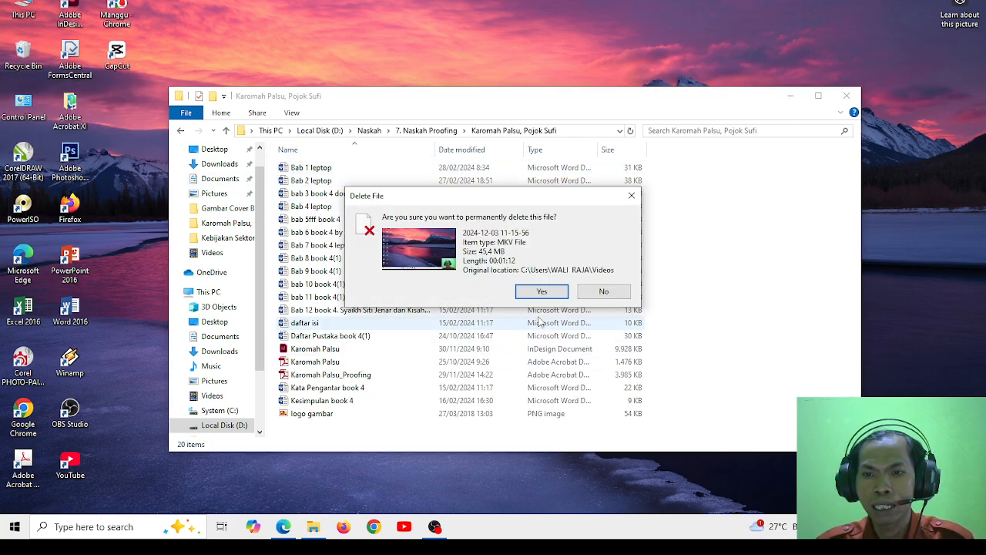
pyautogui.click(541, 292)
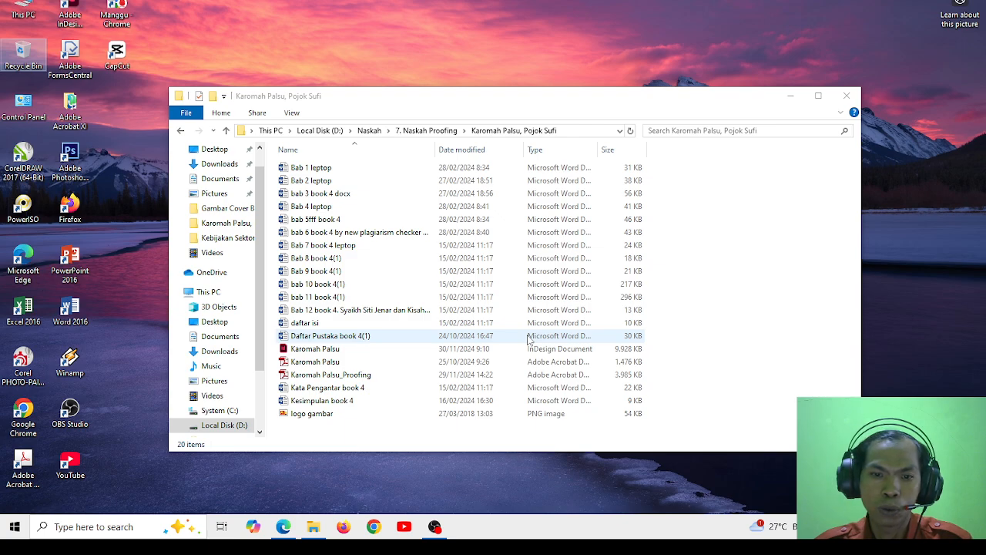
# Step: Open the Karomah Palsu_Proofing PDF in Acrobat, fit one full page in the window and go to page iv
pyautogui.doubleClick(356, 376)
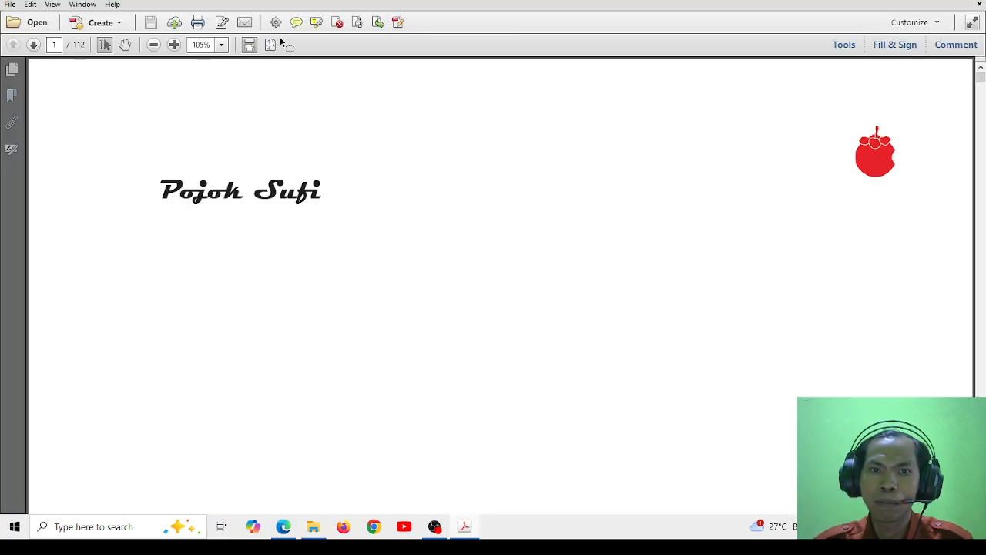
pyautogui.click(266, 47)
pyautogui.scroll(-2, 471, 226)
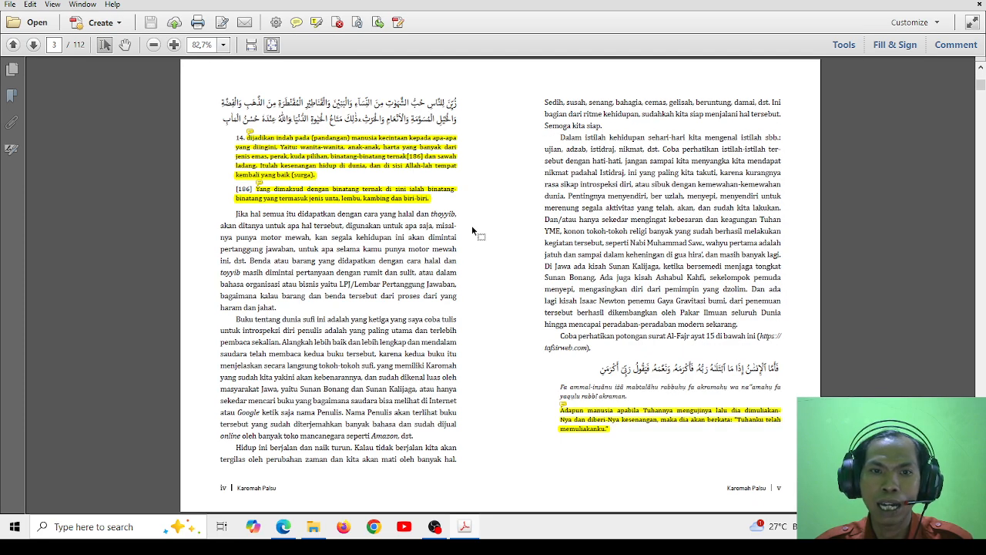
# Step: Examine the highlighted passages and their correction notes in the preface, from page iv onward
pyautogui.click(362, 164)
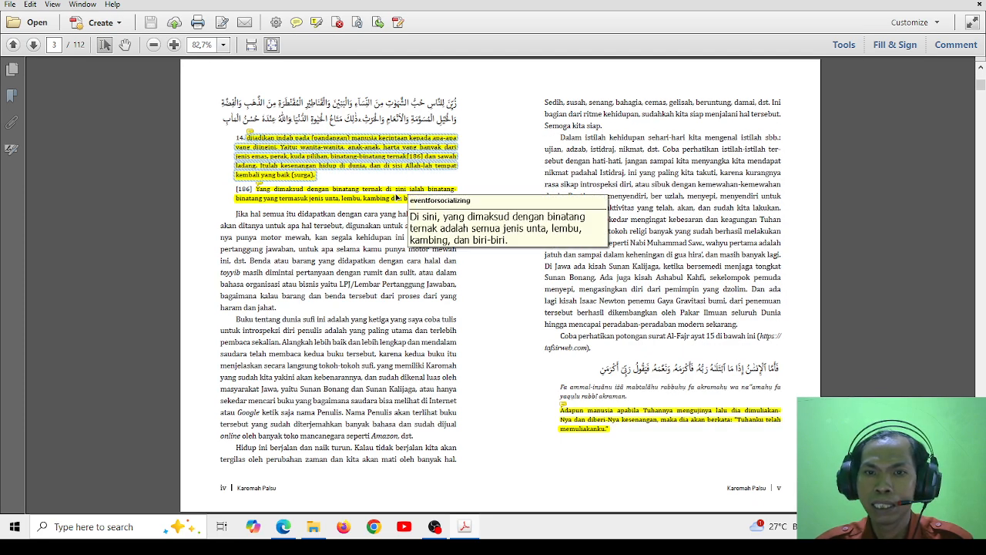
pyautogui.click(343, 192)
pyautogui.click(602, 420)
pyautogui.scroll(-3, 603, 420)
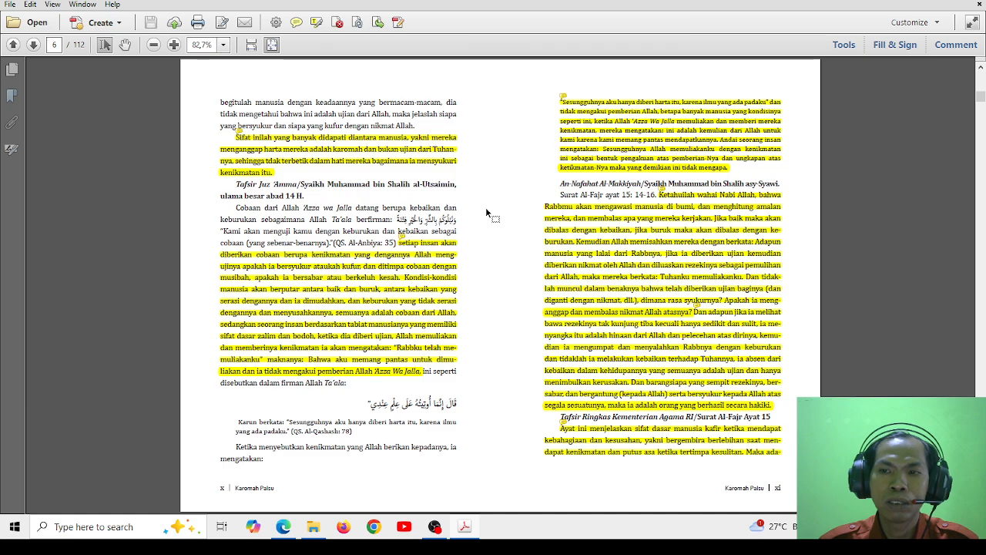
pyautogui.scroll(1, 486, 206)
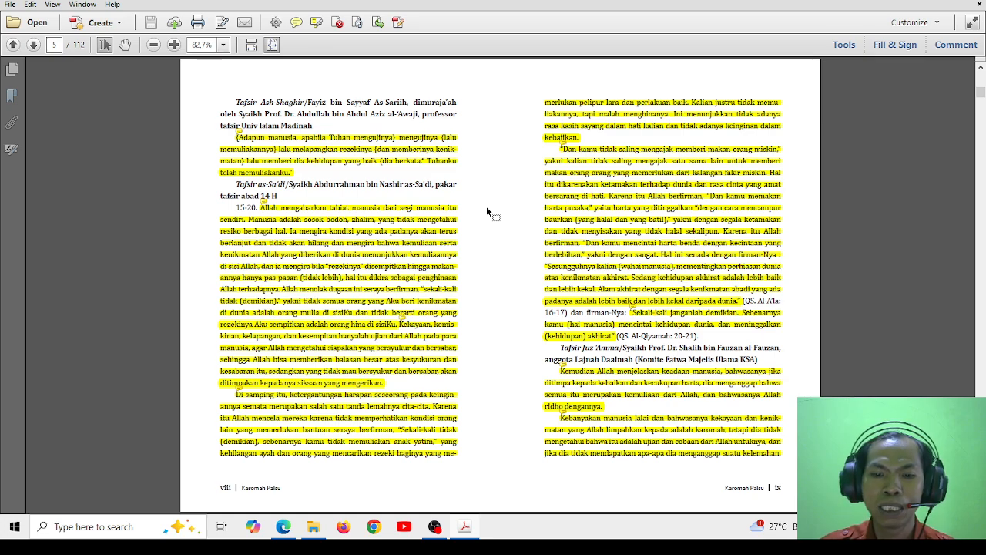
# Step: Open the Karomah Palsu InDesign document from the book's folder and return to the proofing PDF in Acrobat
pyautogui.click(313, 527)
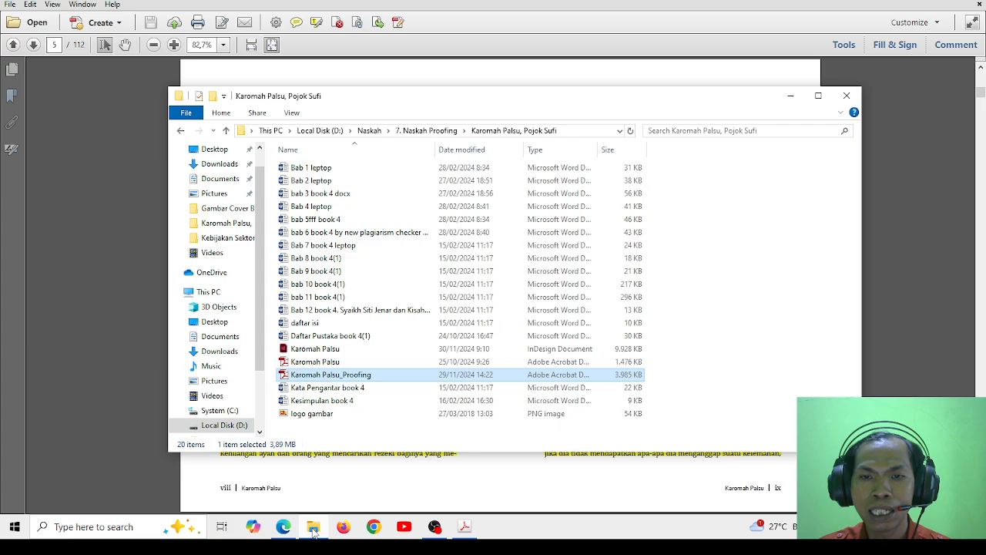
pyautogui.doubleClick(343, 350)
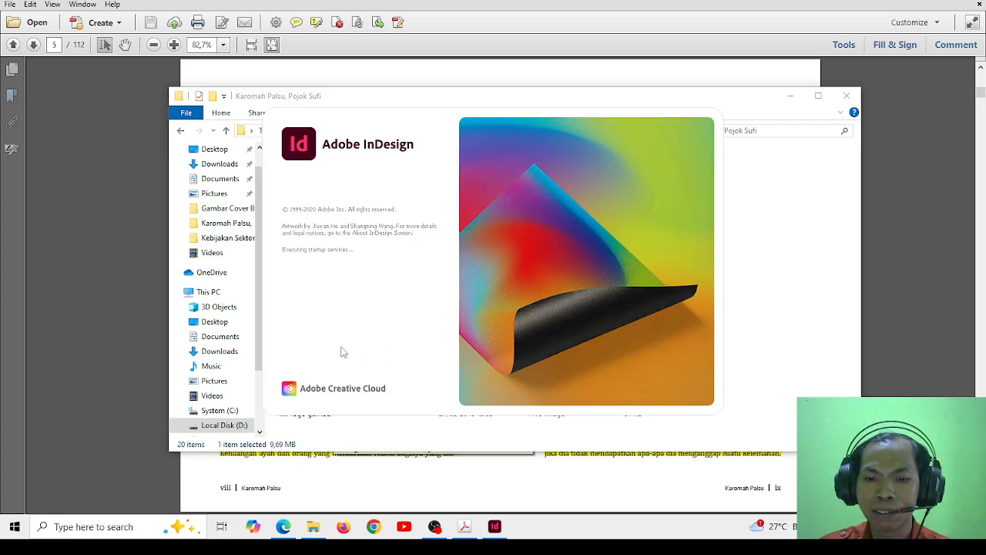
pyautogui.click(465, 527)
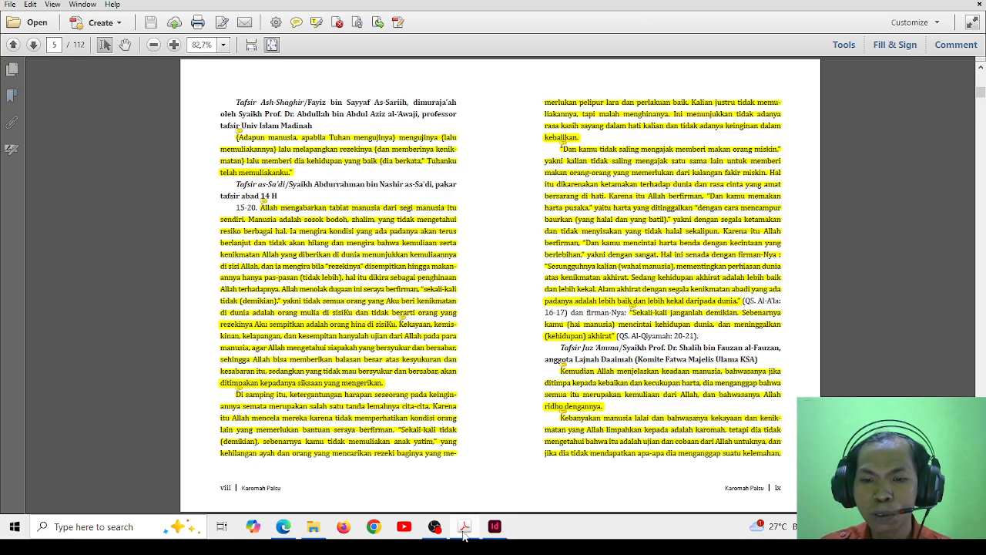
# Step: Select the highlighted 15-20 passage under Tafsir as-Sa'di in the PDF and check the InDesign layout alongside it
pyautogui.moveTo(463, 531)
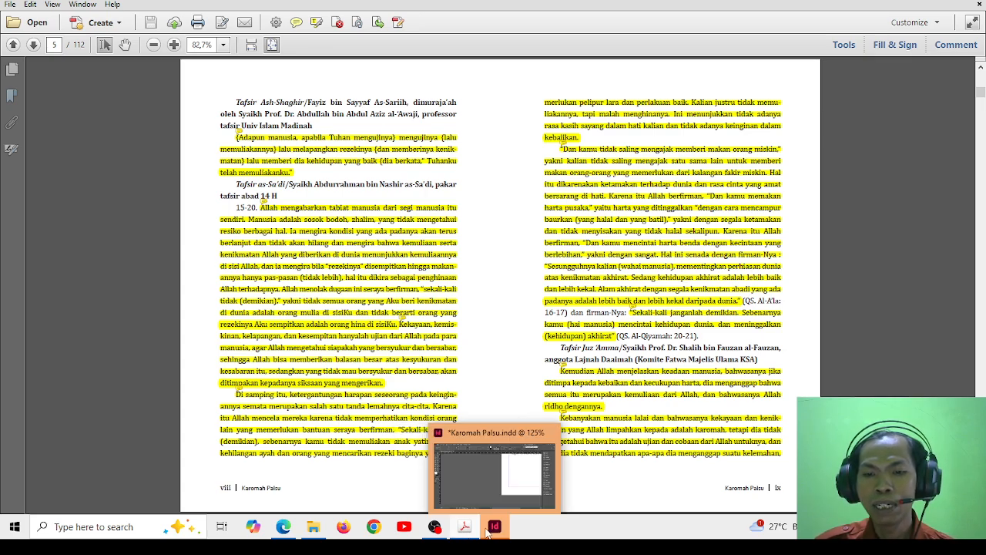
pyautogui.click(338, 276)
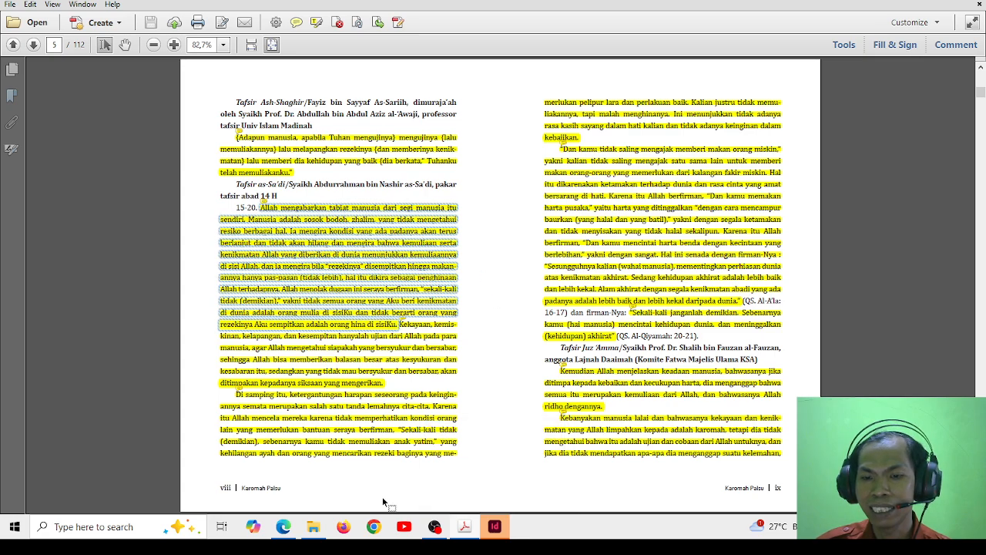
pyautogui.click(466, 527)
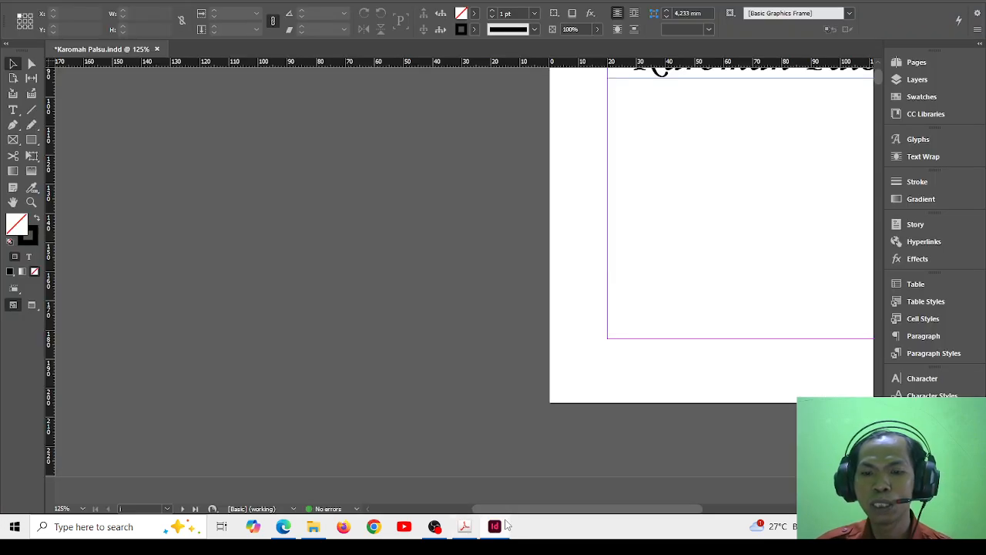
pyautogui.click(502, 527)
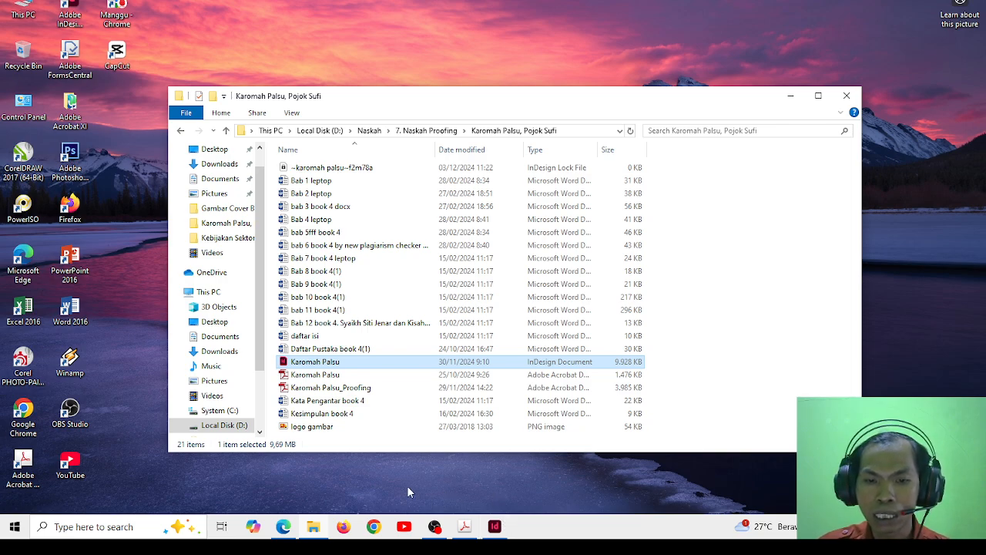
# Step: Bring up the Karomah Palsu_Proofing PDF again and review the 15-20 passage's note and the preface pages before returning to the title page
pyautogui.doubleClick(376, 390)
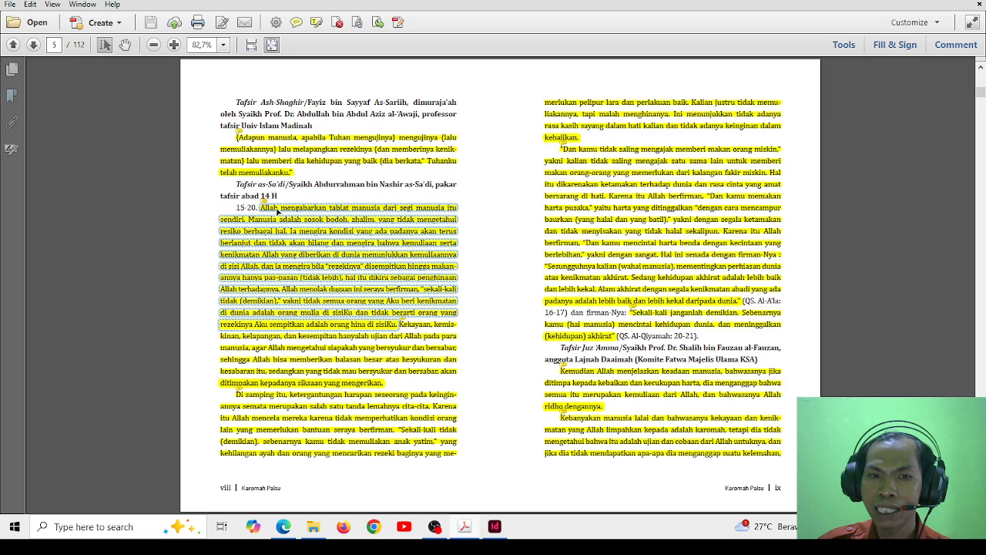
pyautogui.moveTo(261, 205)
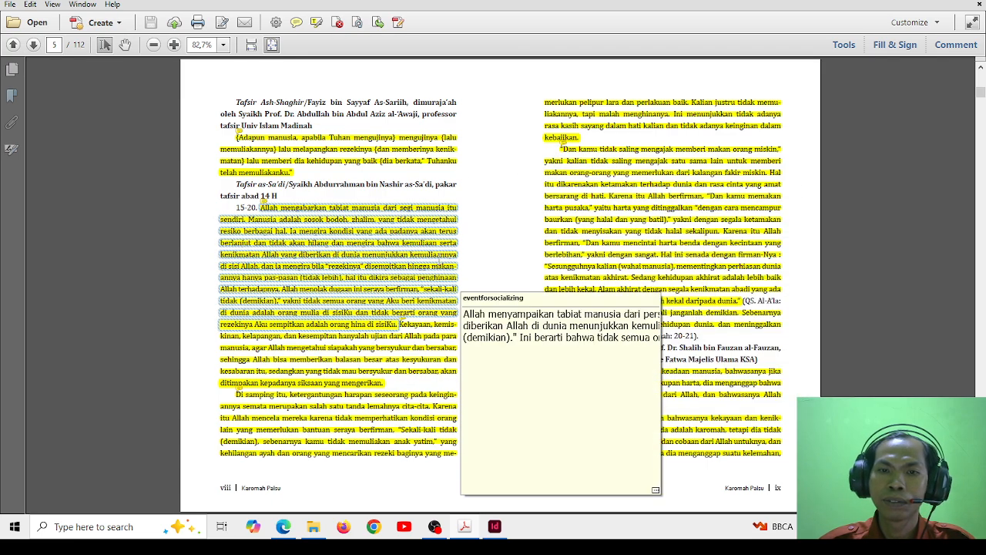
pyautogui.scroll(2, 436, 231)
pyautogui.scroll(-2, 434, 223)
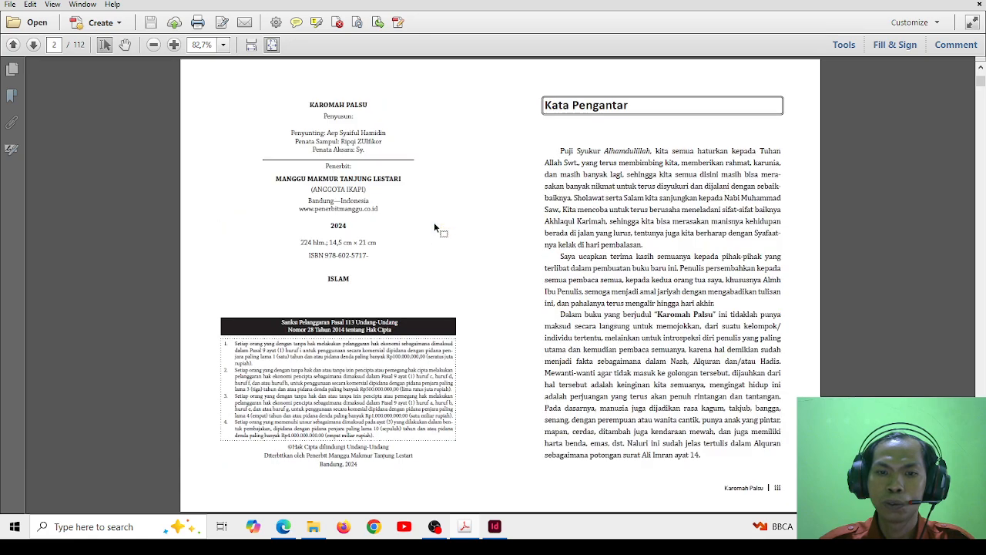
pyautogui.scroll(-2, 434, 224)
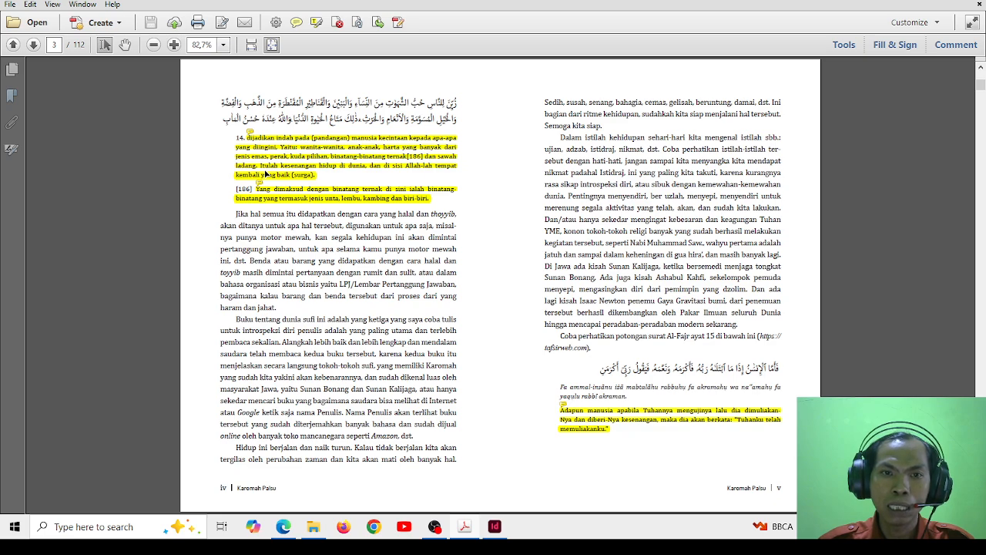
pyautogui.press('Home')
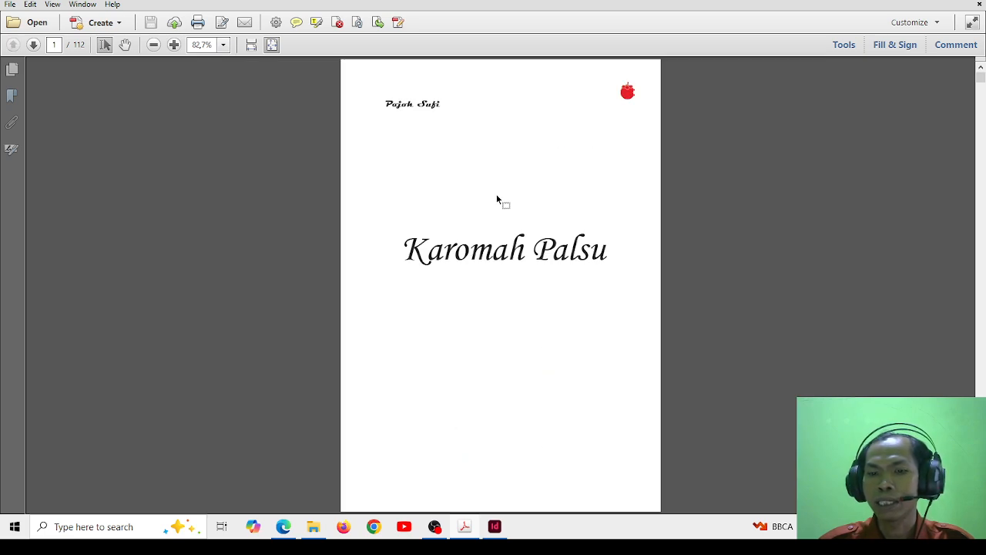
# Step: Switch to InDesign and look through the copyright page and the start of the Kata Pengantar
pyautogui.click(499, 531)
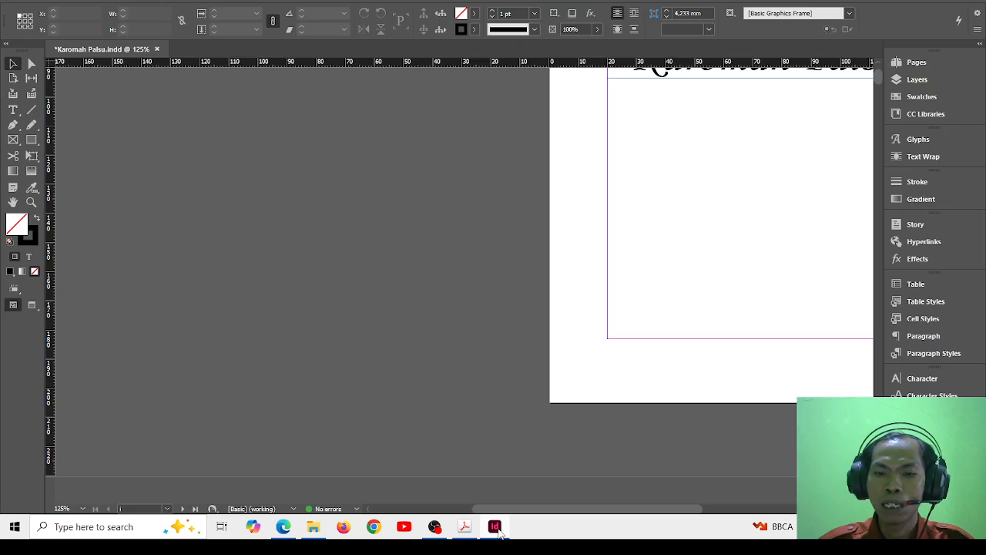
pyautogui.scroll(-5, 614, 365)
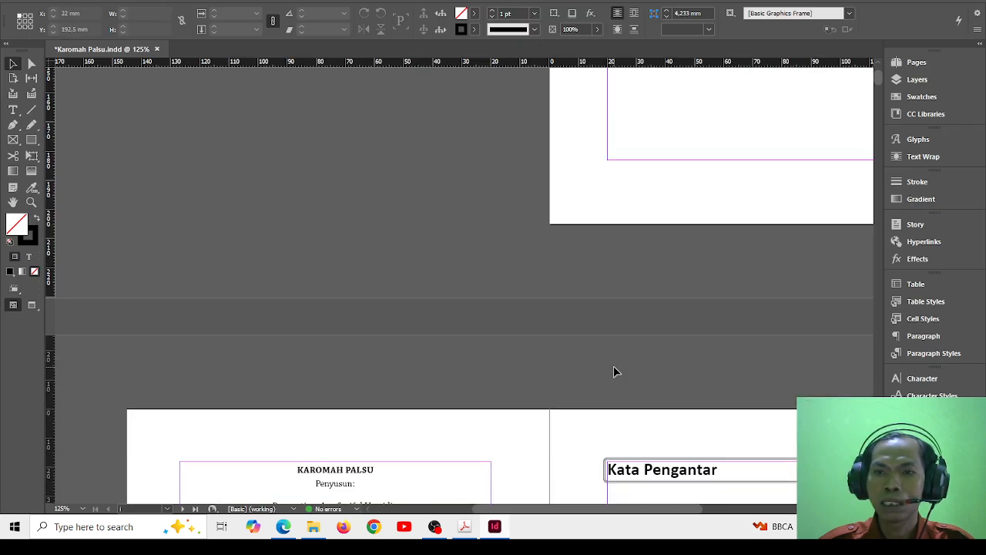
pyautogui.scroll(-5, 614, 371)
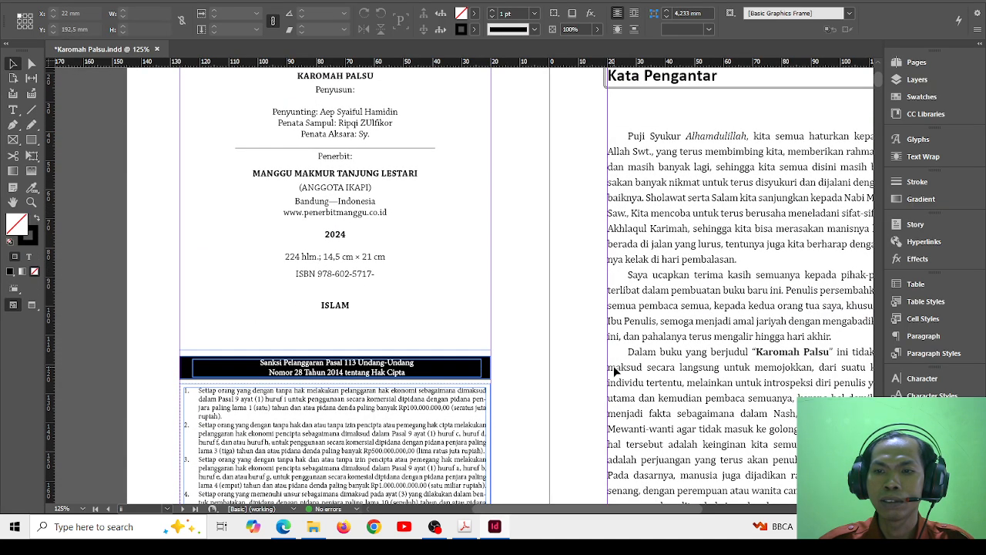
pyautogui.scroll(-5, 614, 371)
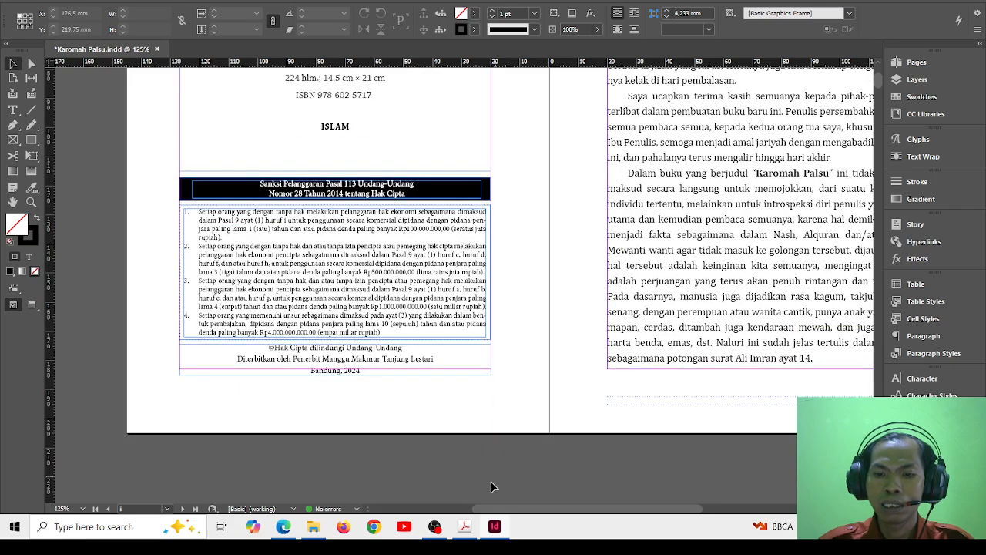
# Step: Switch back to the proofing PDF in Acrobat and select the highlighted verse 14 translation on page iv
pyautogui.moveTo(461, 527)
pyautogui.click(480, 484)
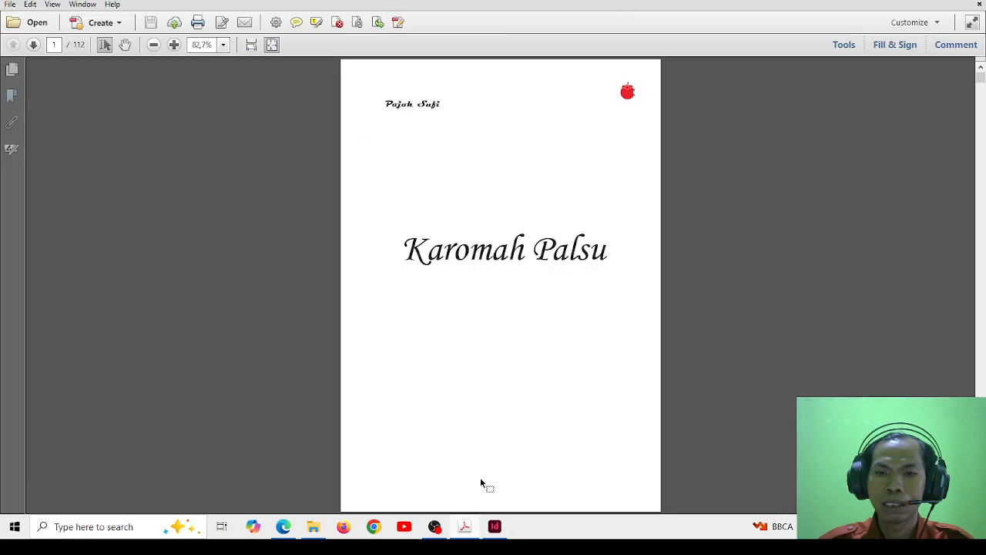
pyautogui.scroll(-2, 507, 459)
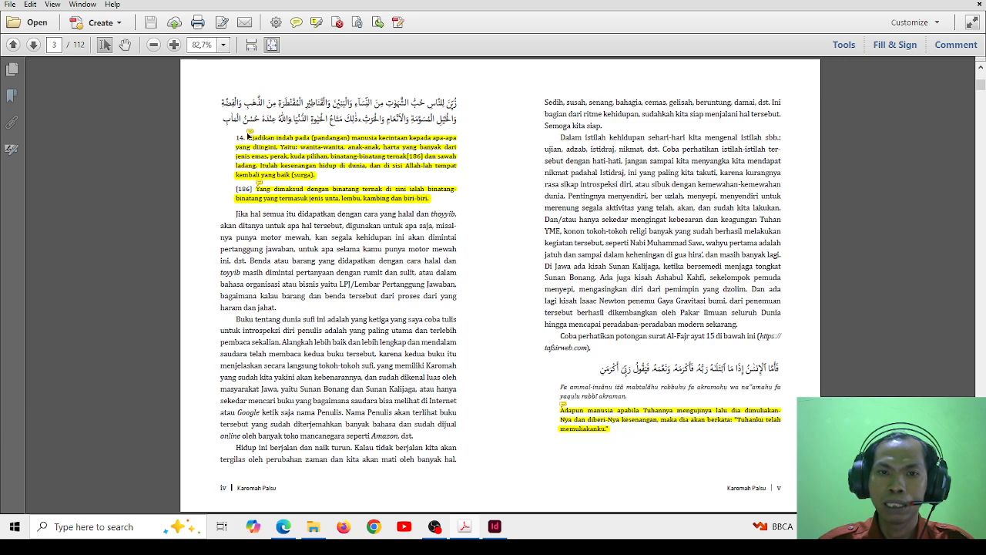
pyautogui.click(249, 137)
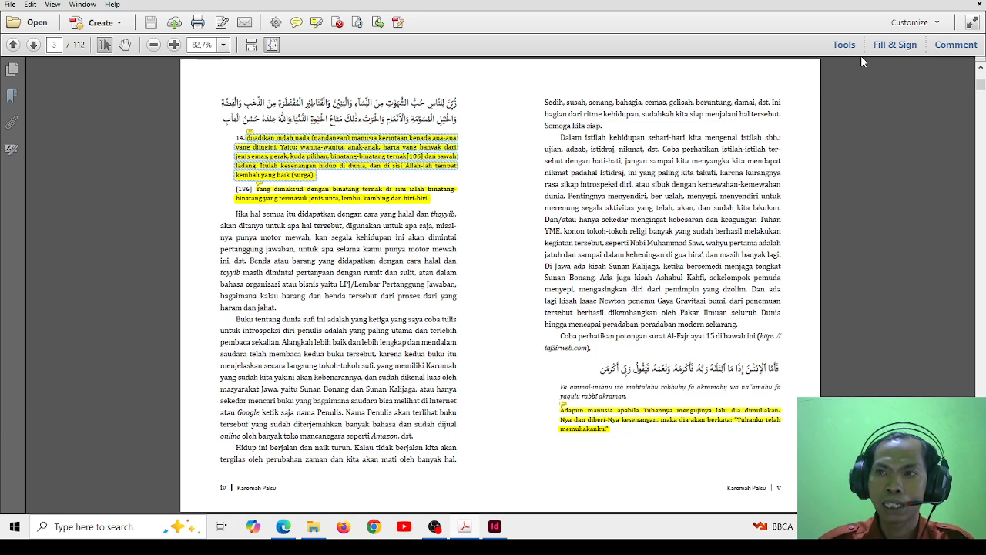
# Step: Minimise the Acrobat and InDesign windows and refresh the desktop twice
pyautogui.click(913, 0)
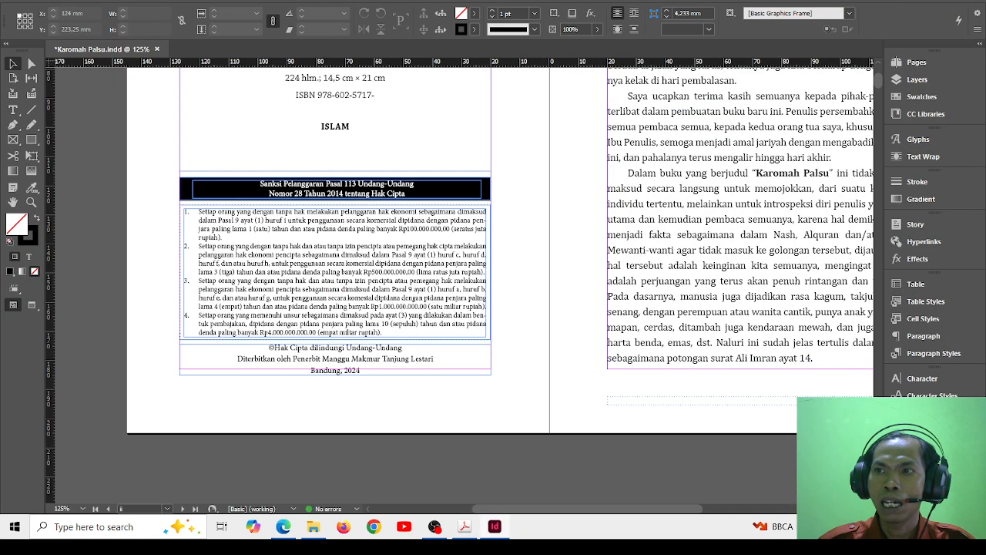
pyautogui.click(908, 0)
pyautogui.rightClick(638, 21)
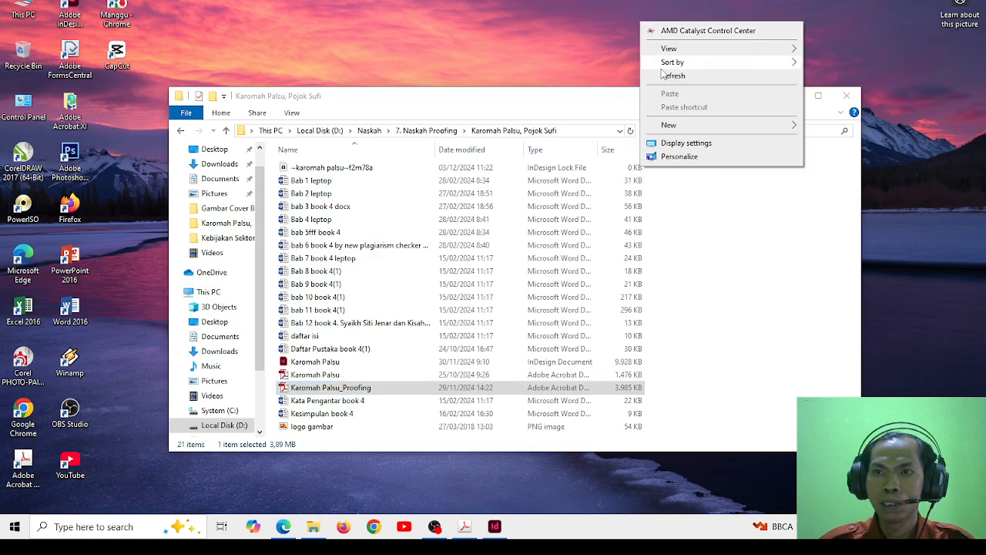
pyautogui.click(655, 73)
pyautogui.rightClick(600, 38)
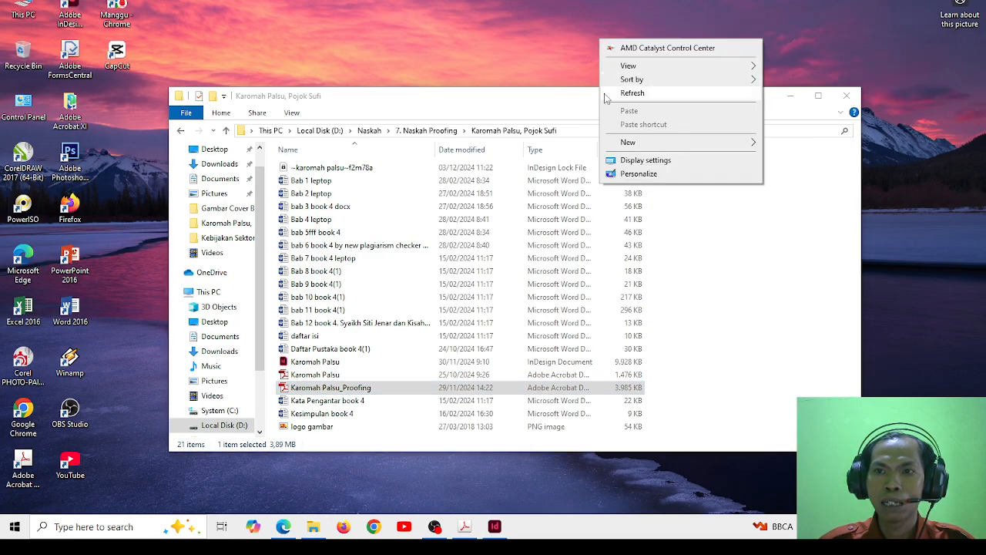
pyautogui.click(605, 93)
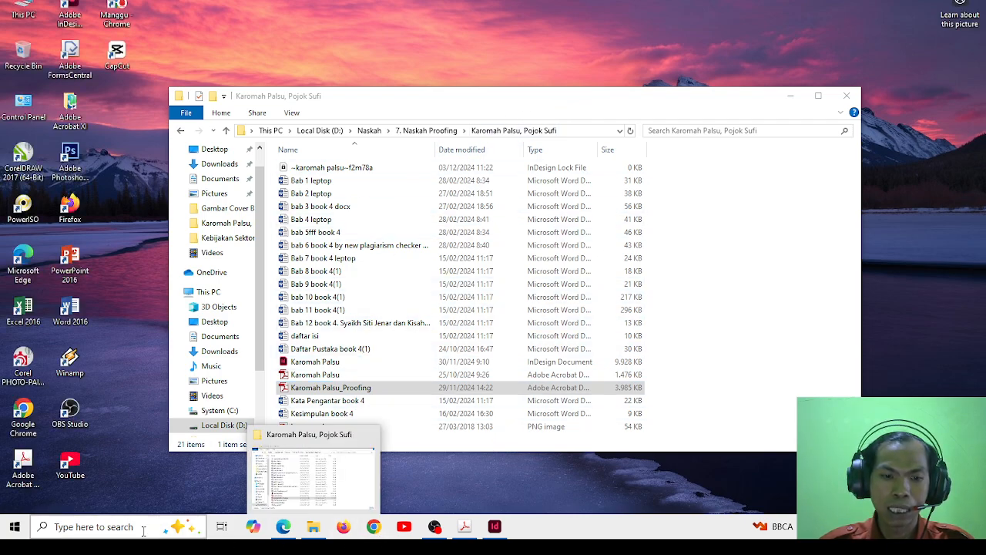
# Step: Start Word 2016 and create a blank document
pyautogui.doubleClick(66, 309)
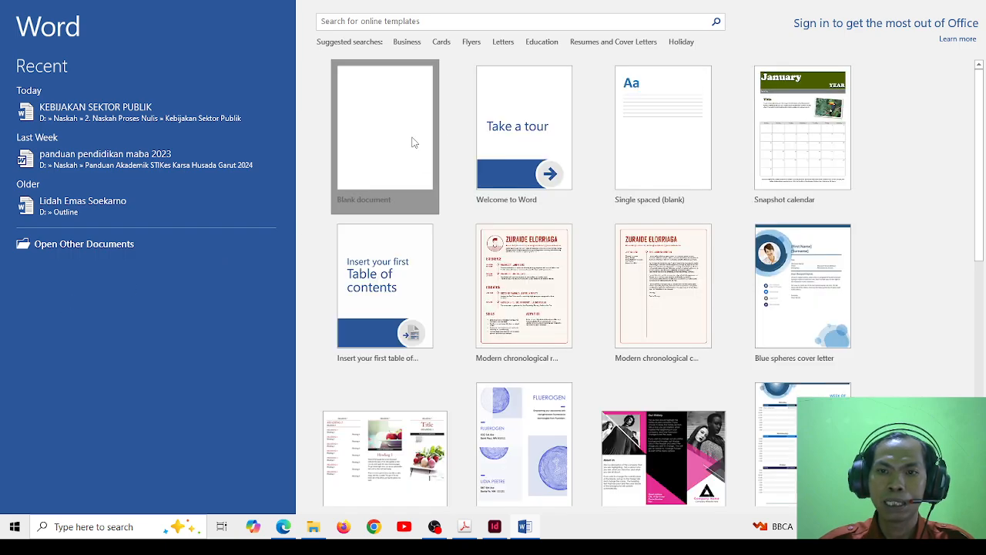
pyautogui.click(412, 142)
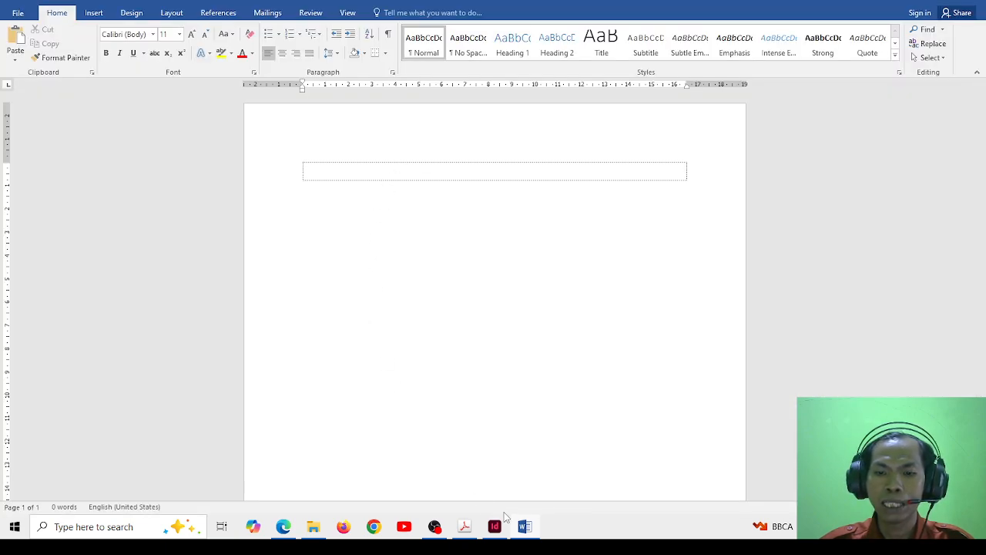
# Step: Switch to the proofing PDF in Acrobat and view the Kata Pengantar page that cites the Ali Imran verse
pyautogui.moveTo(530, 532)
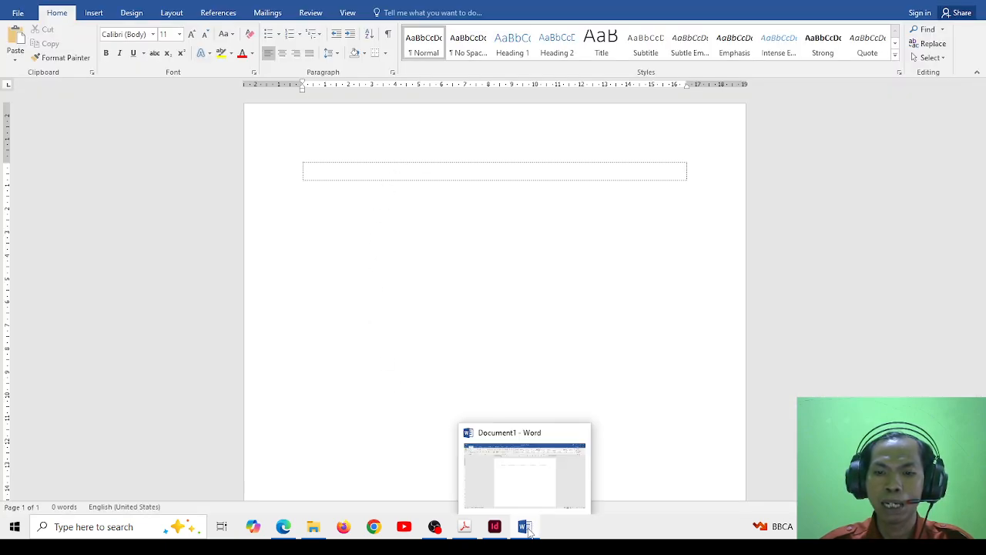
pyautogui.click(525, 531)
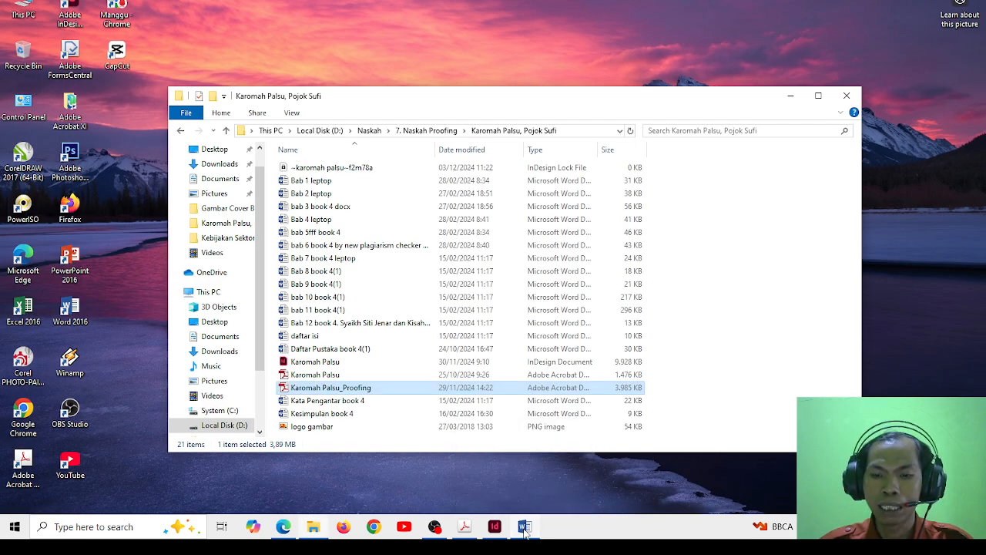
pyautogui.click(527, 527)
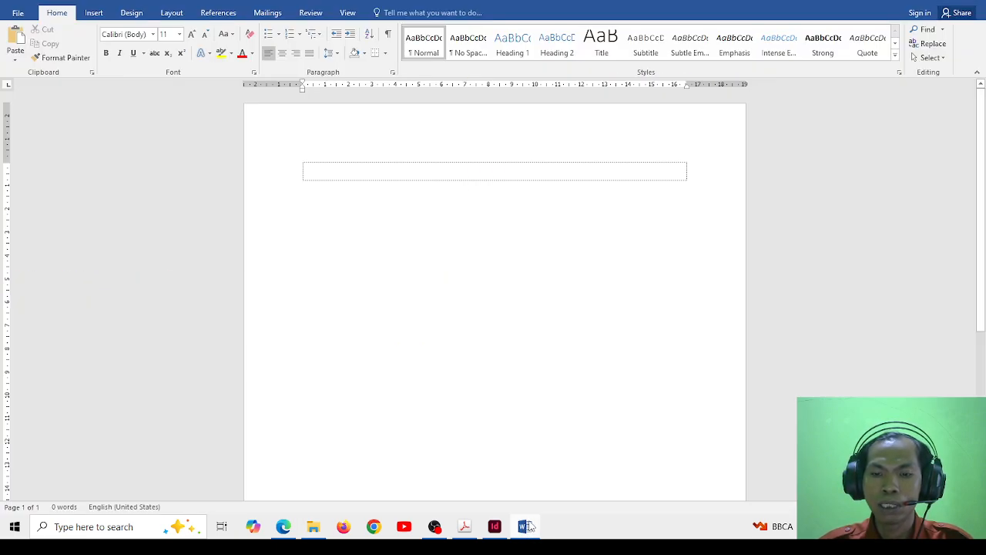
pyautogui.click(527, 526)
pyautogui.click(464, 527)
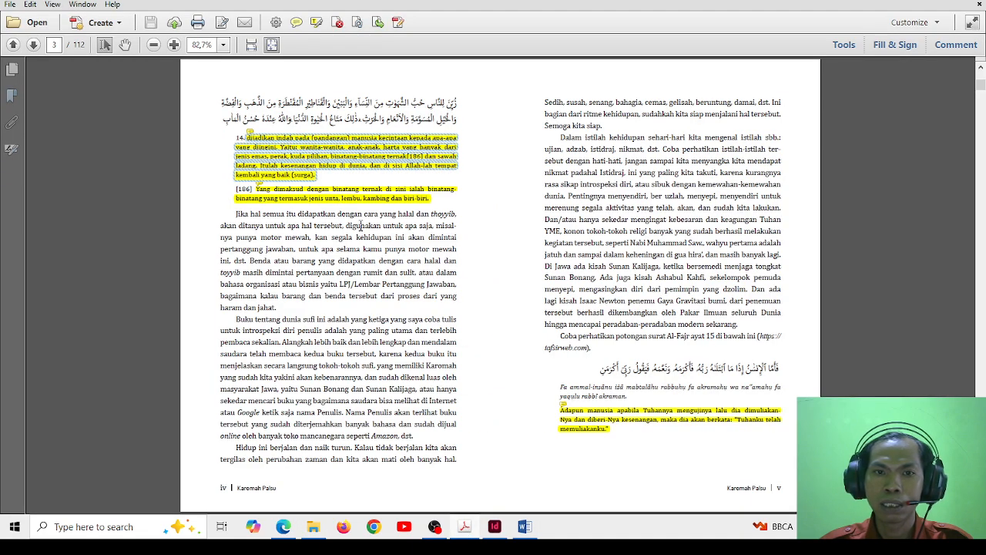
pyautogui.scroll(1, 360, 225)
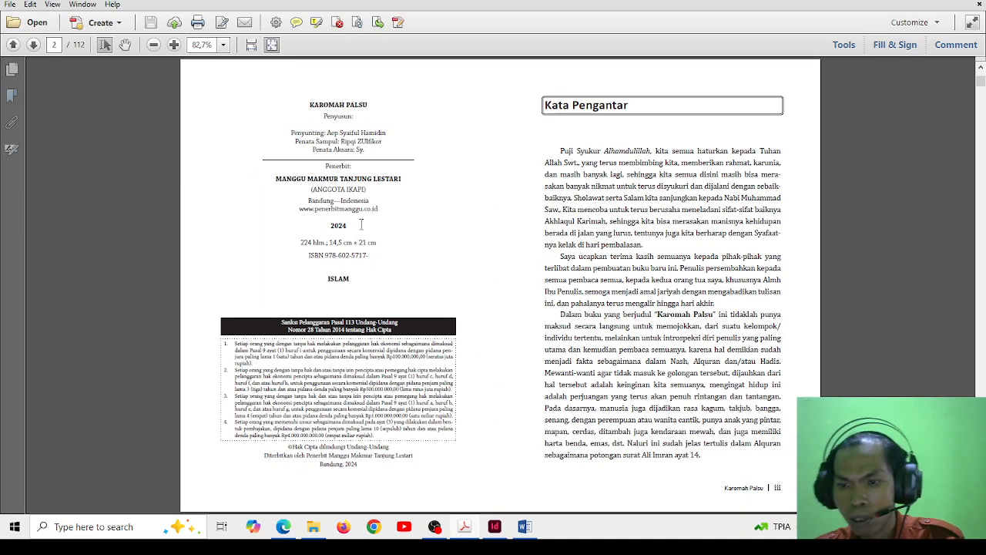
# Step: Switch back to the blank Word document and show its review tools
pyautogui.click(525, 527)
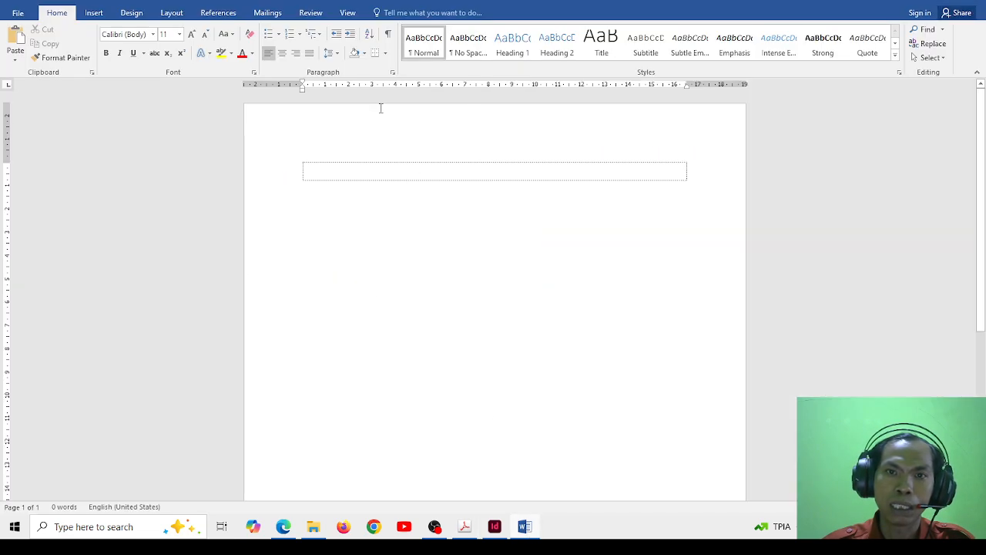
pyautogui.click(351, 14)
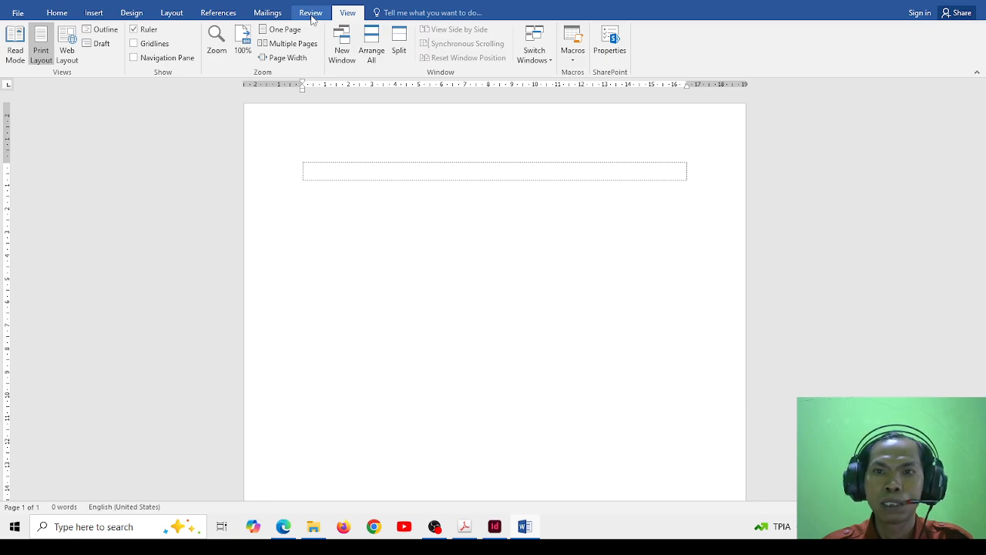
pyautogui.click(312, 14)
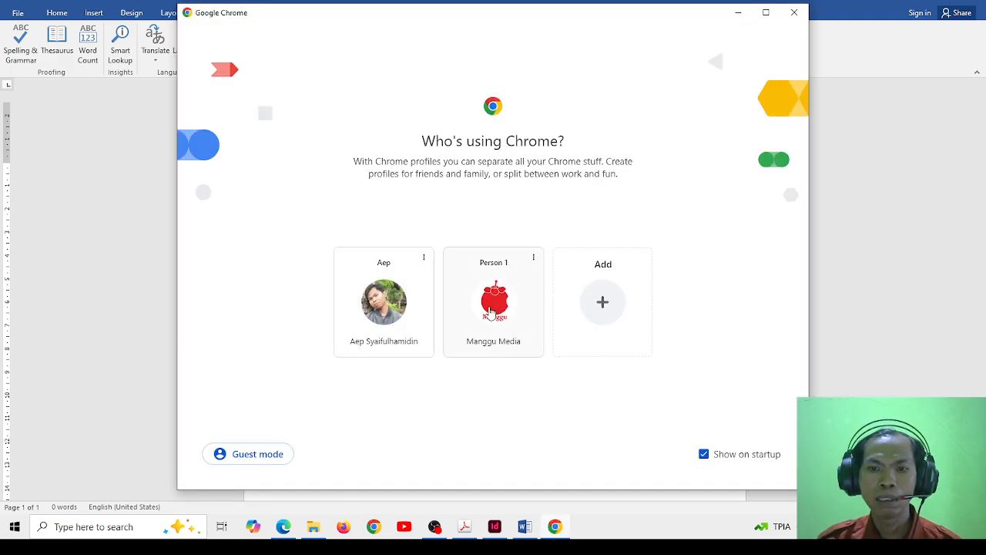
# Step: Open Chrome with the personal profile and search Google for "Ali Imran ayat 14"
pyautogui.click(399, 319)
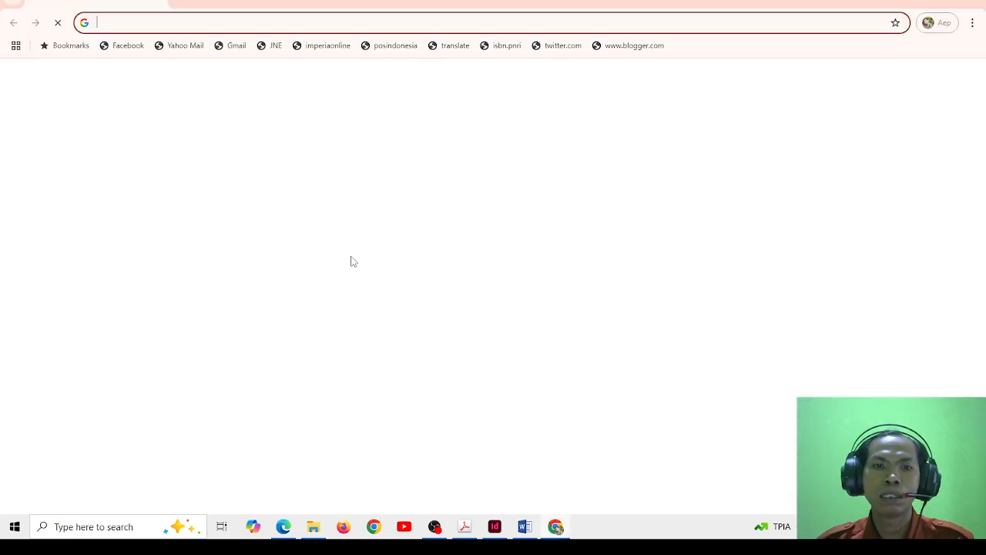
pyautogui.click(302, 238)
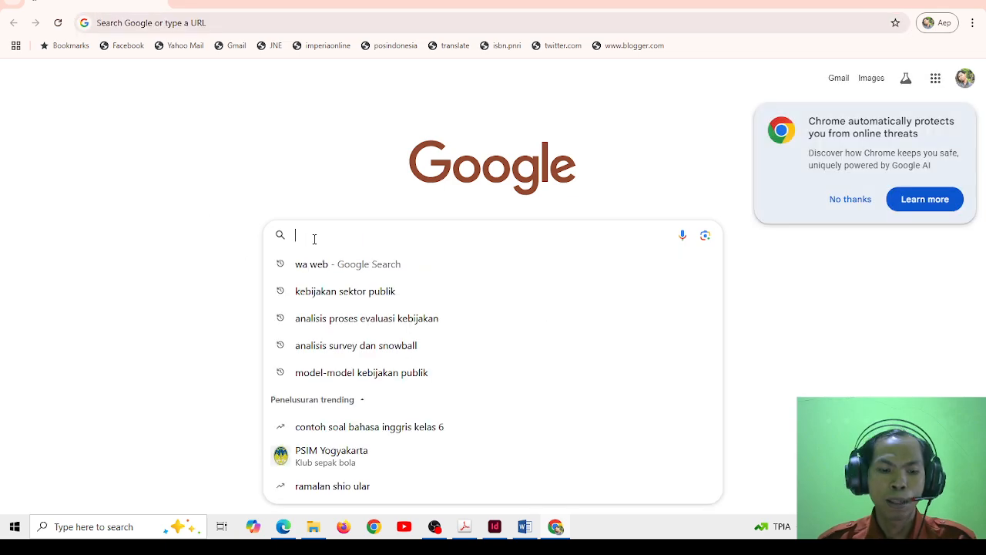
pyautogui.write('Ali Imr')
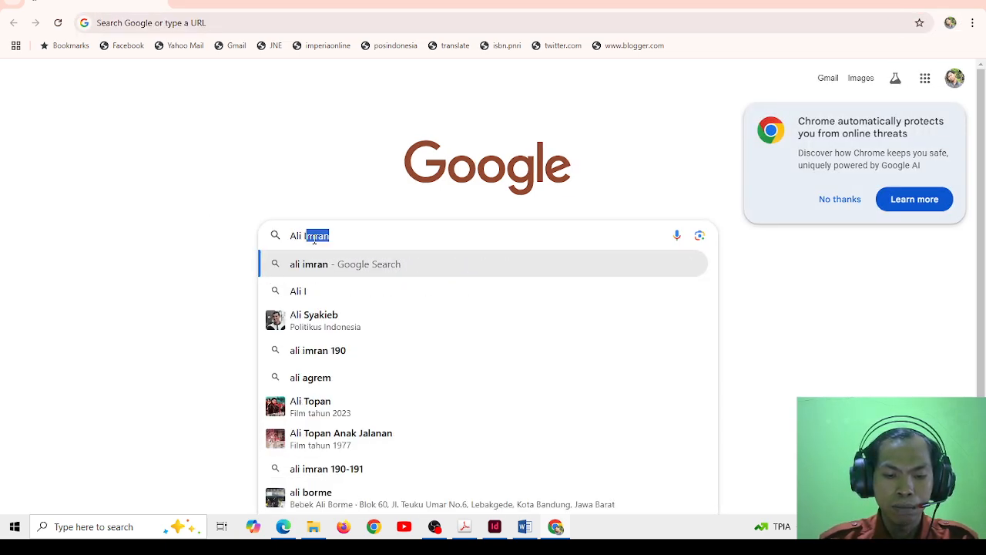
pyautogui.write('an ayat ')
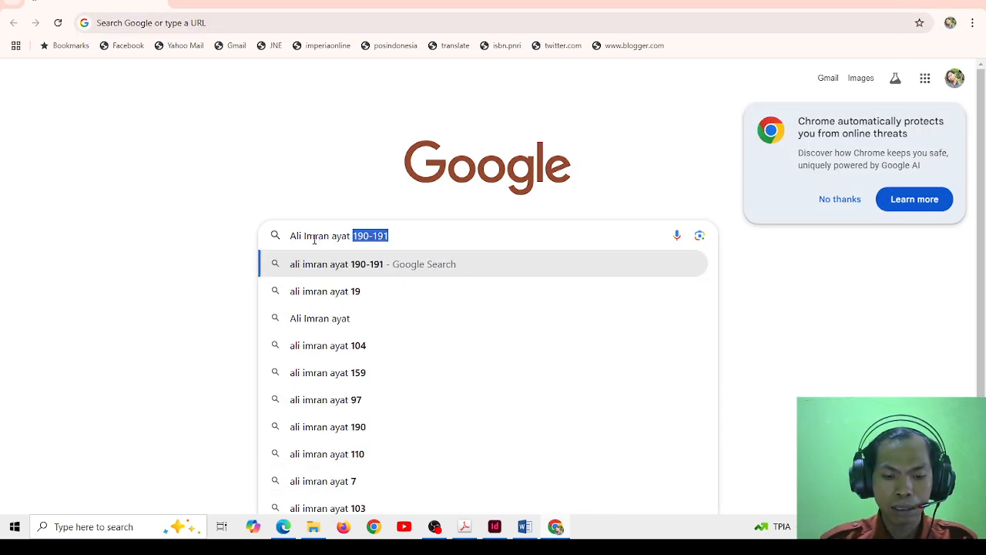
pyautogui.write('14')
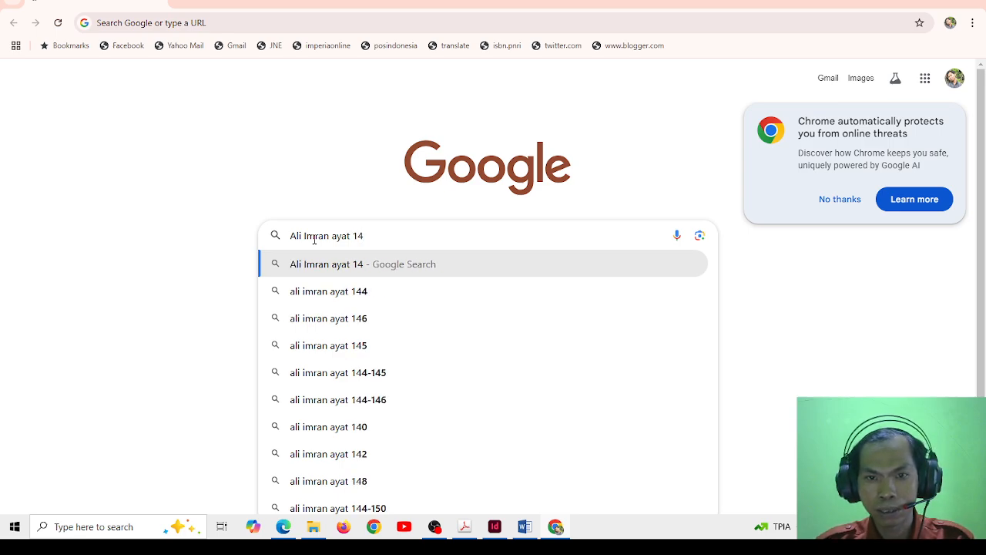
pyautogui.press('Return')
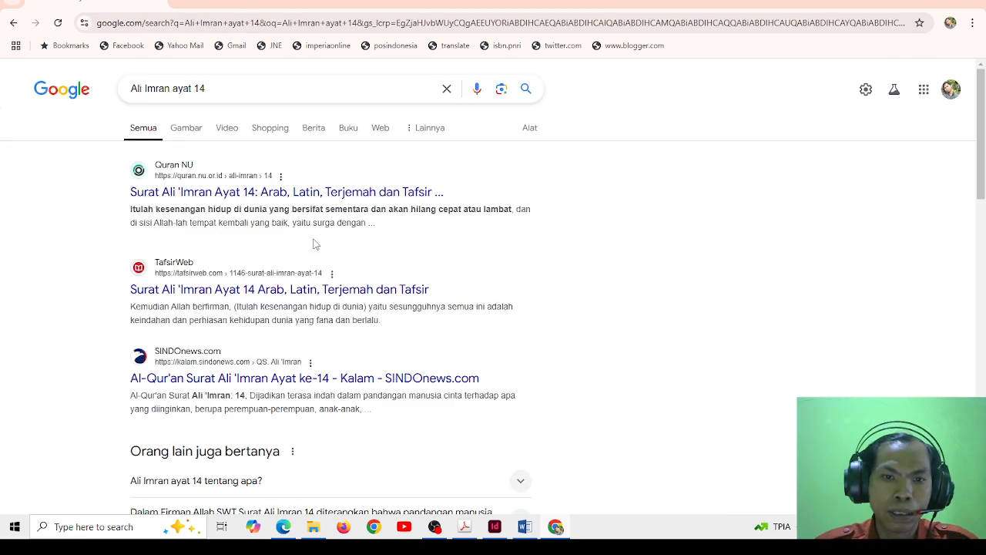
# Step: Open the Quran NU result for Surat Ali 'Imran Ayat 14 in a new tab and examine its translation and tafsir
pyautogui.rightClick(269, 193)
pyautogui.click(306, 208)
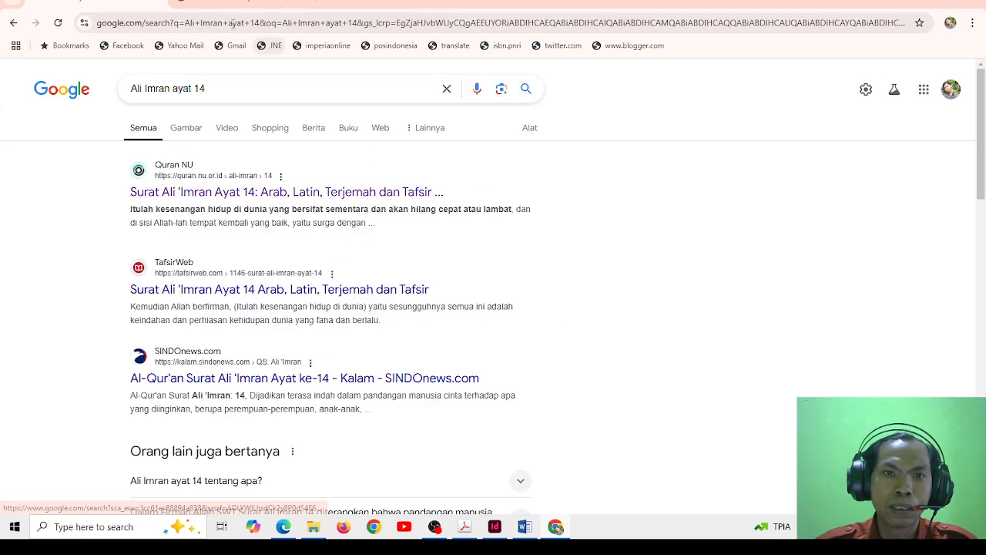
pyautogui.click(219, 3)
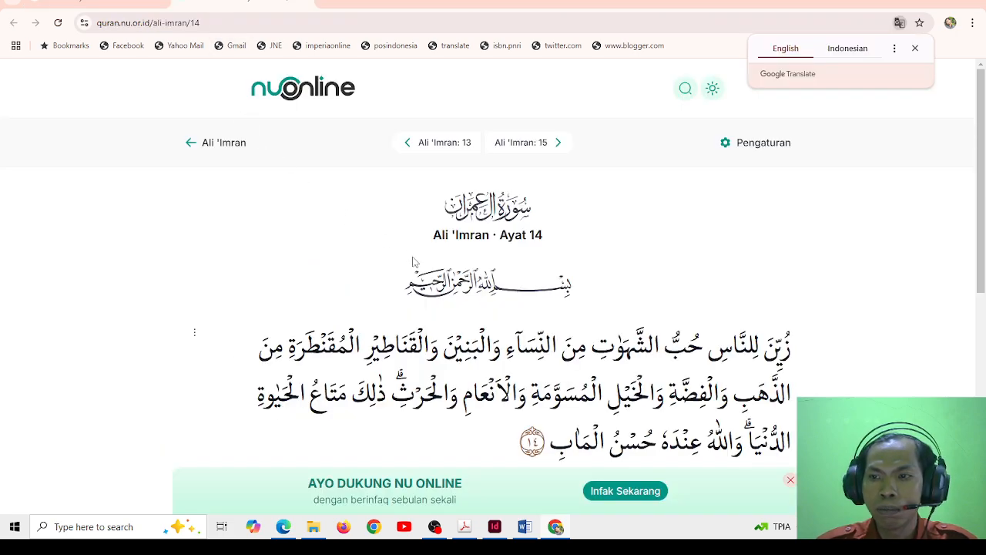
pyautogui.scroll(-2, 413, 262)
pyautogui.scroll(-3, 421, 260)
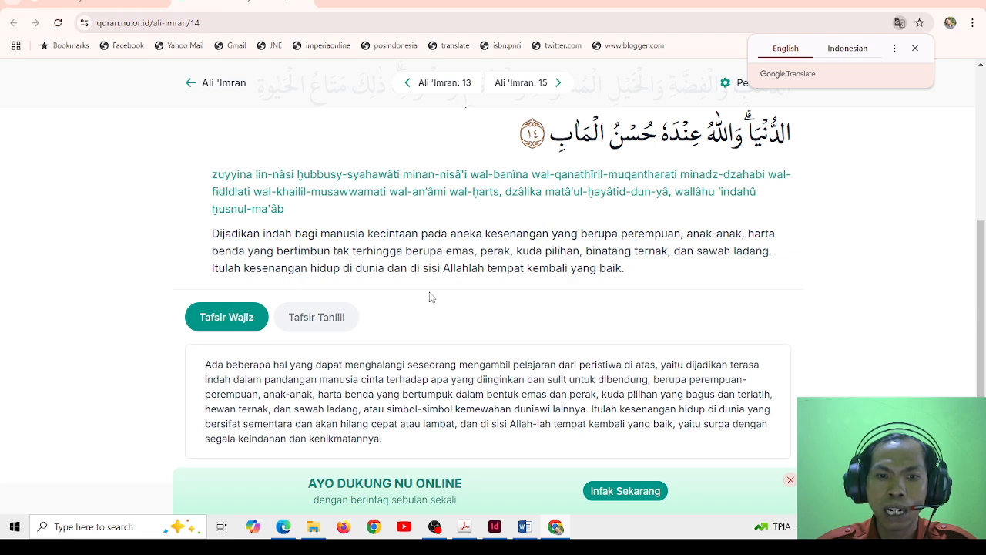
# Step: Return to page iv of the proofing PDF in Acrobat and open all pop-up notes attached to the highlights
pyautogui.click(525, 527)
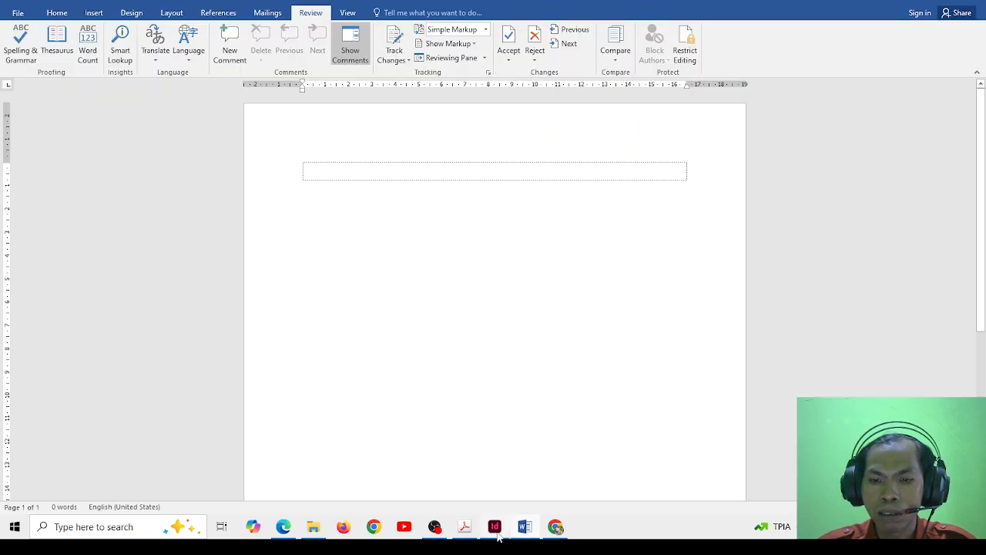
pyautogui.click(470, 535)
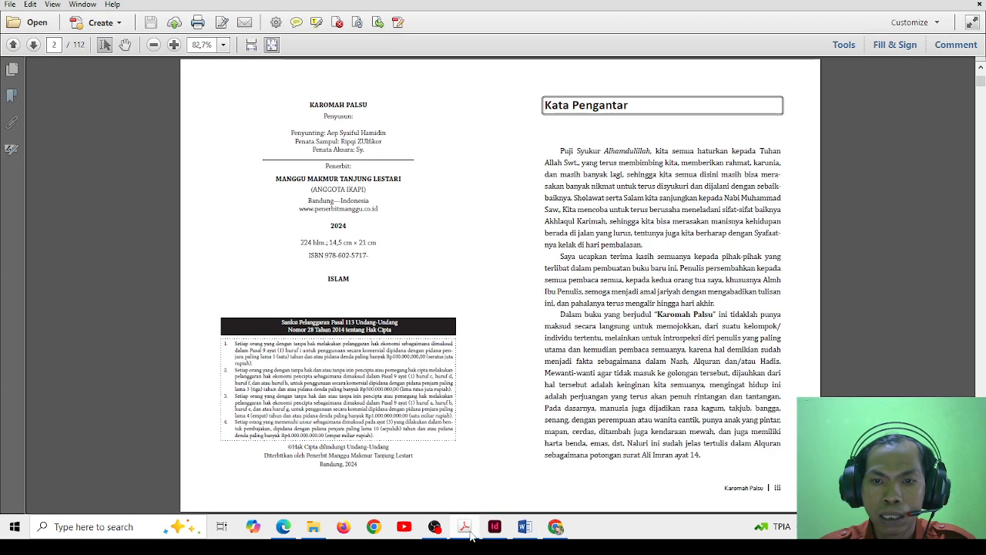
pyautogui.scroll(-1, 533, 428)
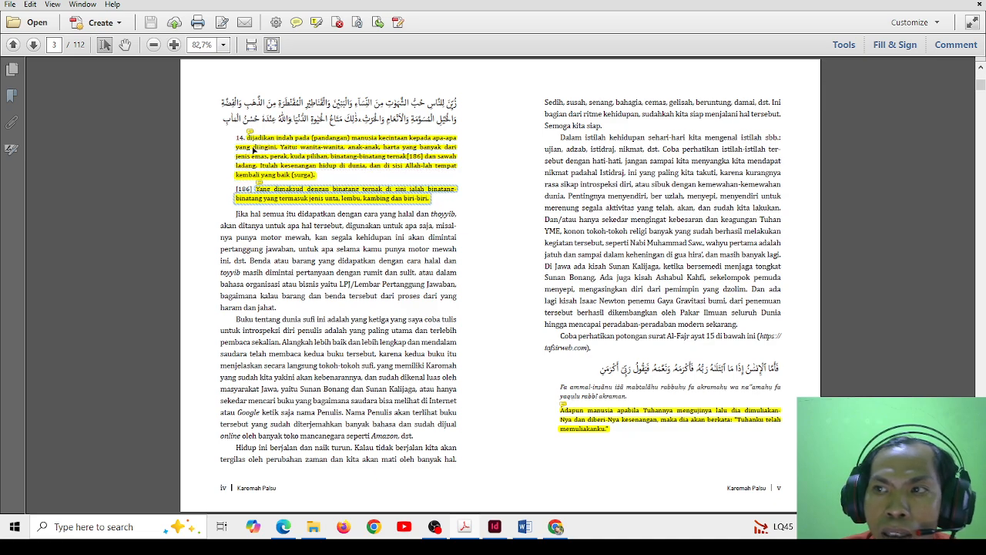
pyautogui.click(843, 45)
pyautogui.click(843, 45)
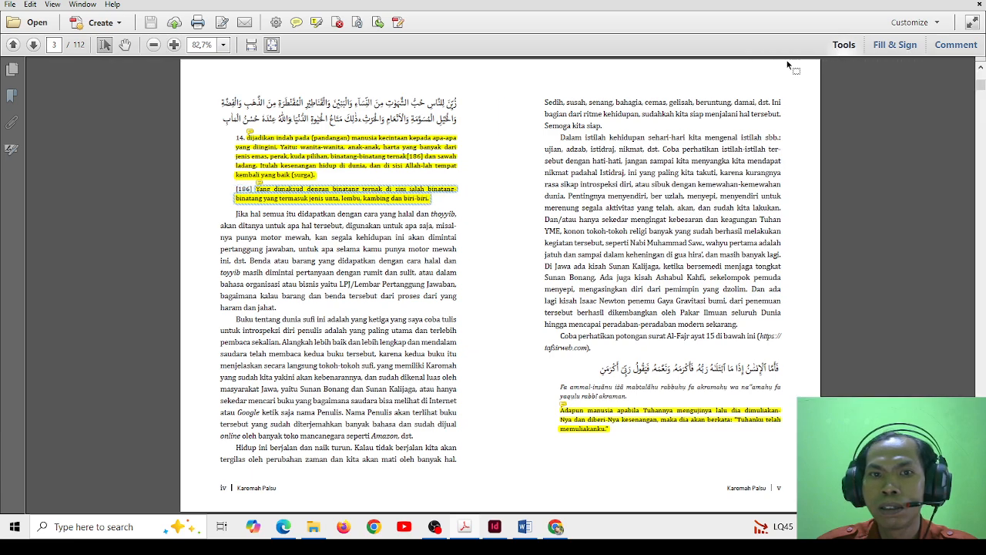
pyautogui.rightClick(281, 159)
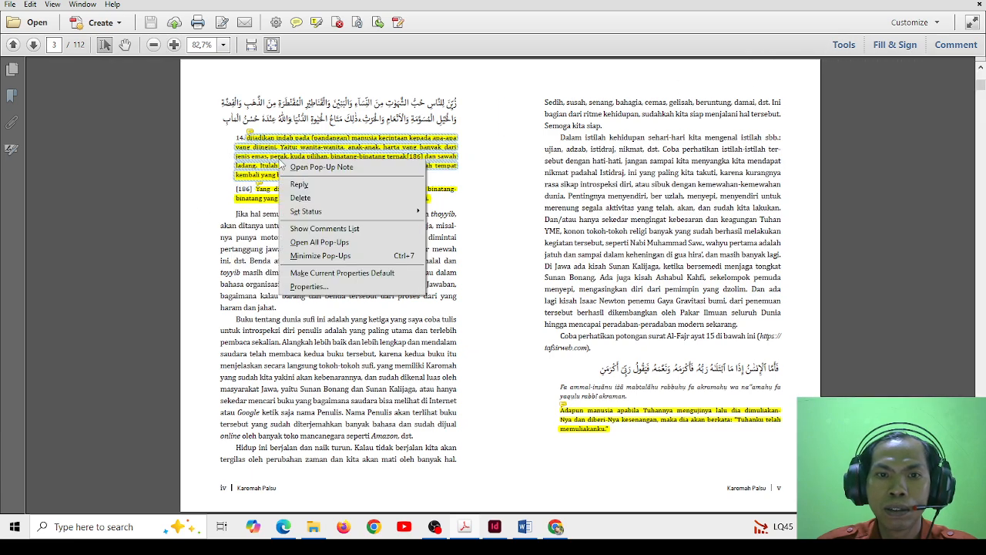
pyautogui.click(319, 242)
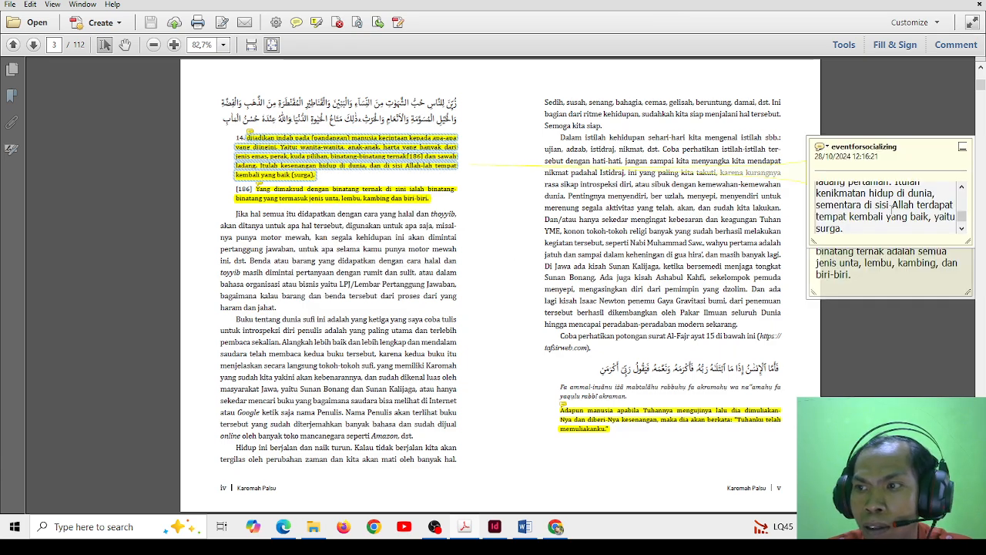
# Step: Select the verse 14 highlight and compare its comment with the translation on the Quran NU page in Chrome
pyautogui.scroll(1, 864, 245)
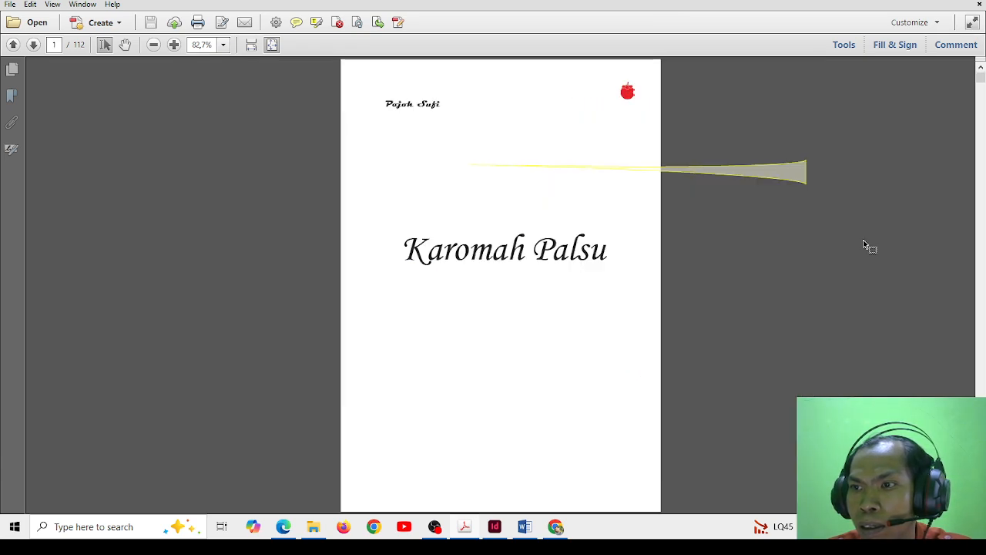
pyautogui.scroll(-1, 866, 244)
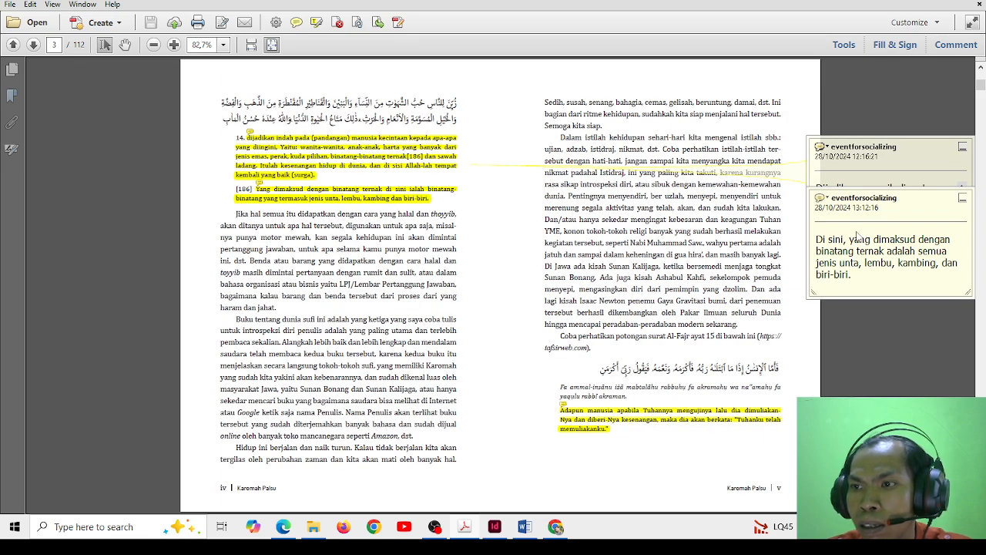
pyautogui.click(305, 166)
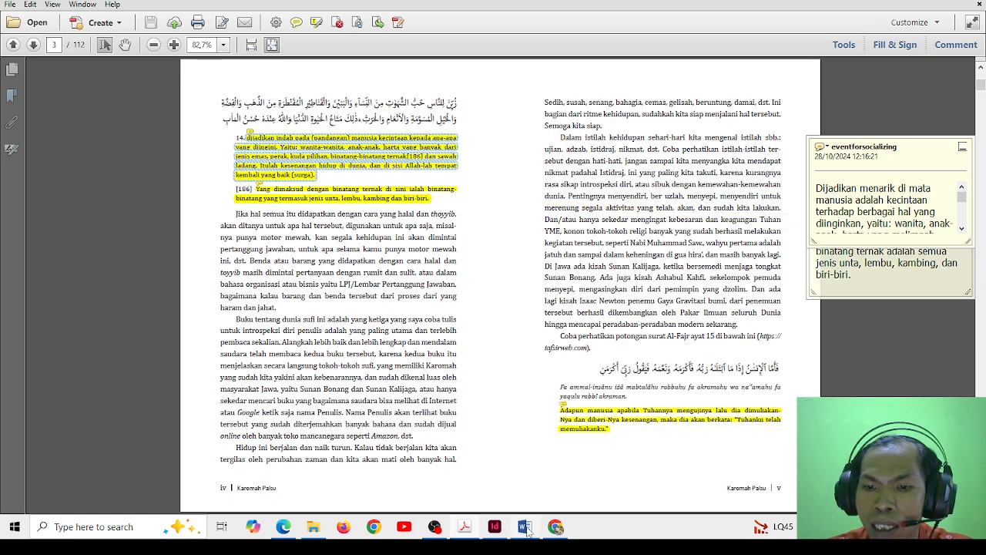
pyautogui.click(555, 526)
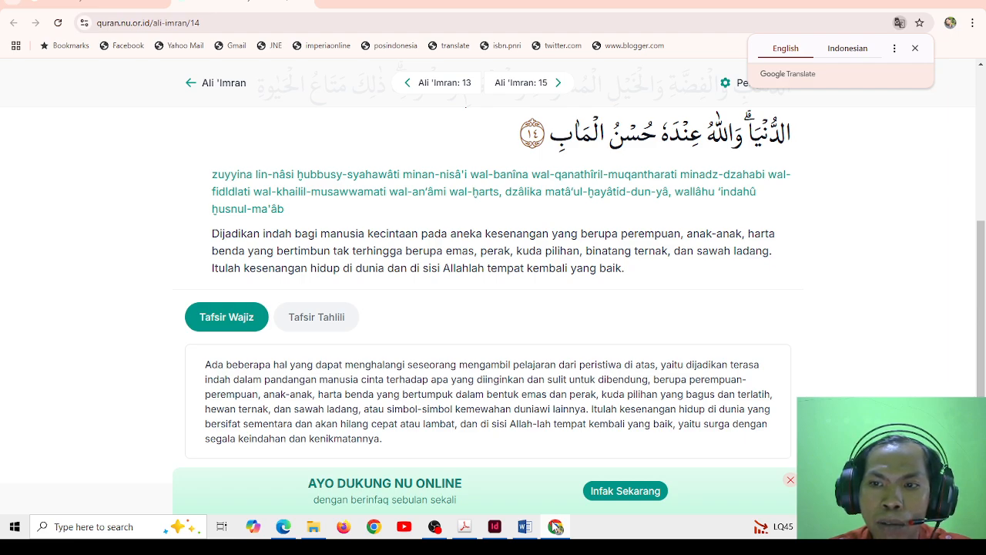
pyautogui.click(556, 526)
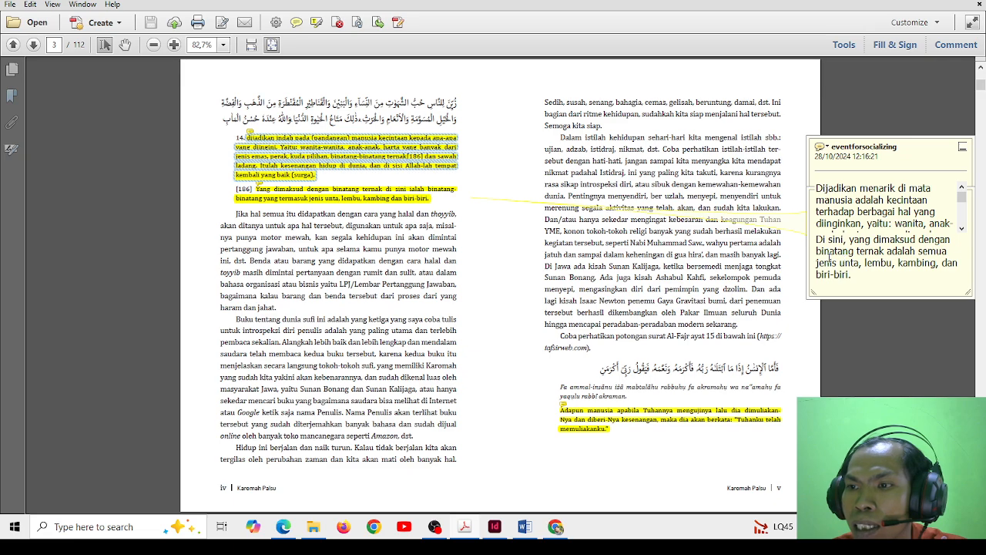
# Step: Enlarge the pop-up note for the verse 14 highlight in Acrobat and read its replacement text
pyautogui.click(863, 225)
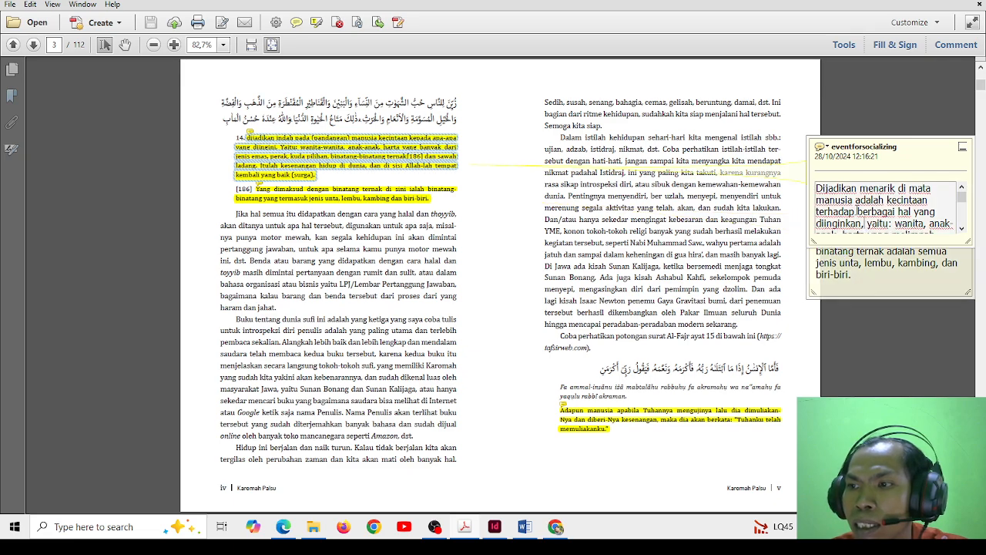
pyautogui.scroll(-1, 857, 211)
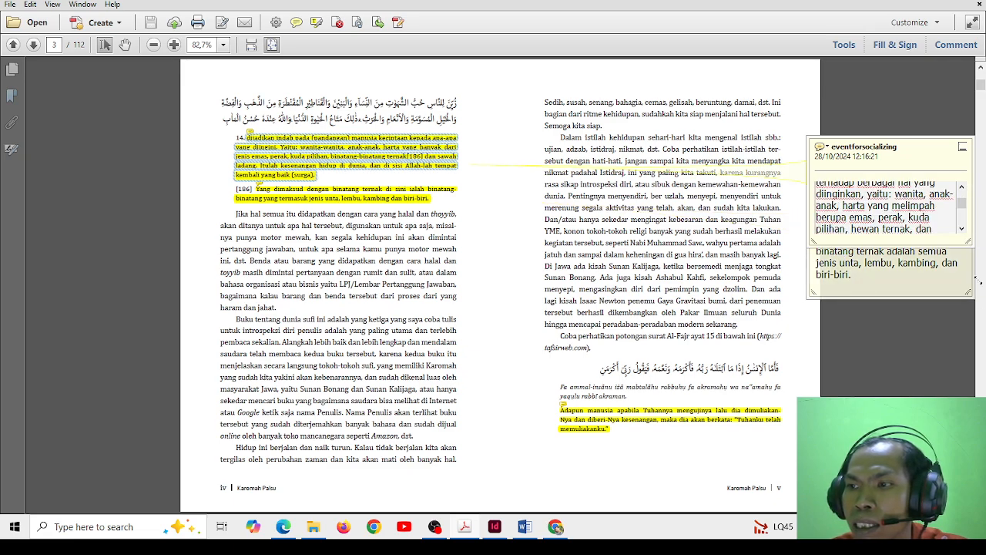
pyautogui.moveTo(978, 280); pyautogui.dragTo(972, 310)
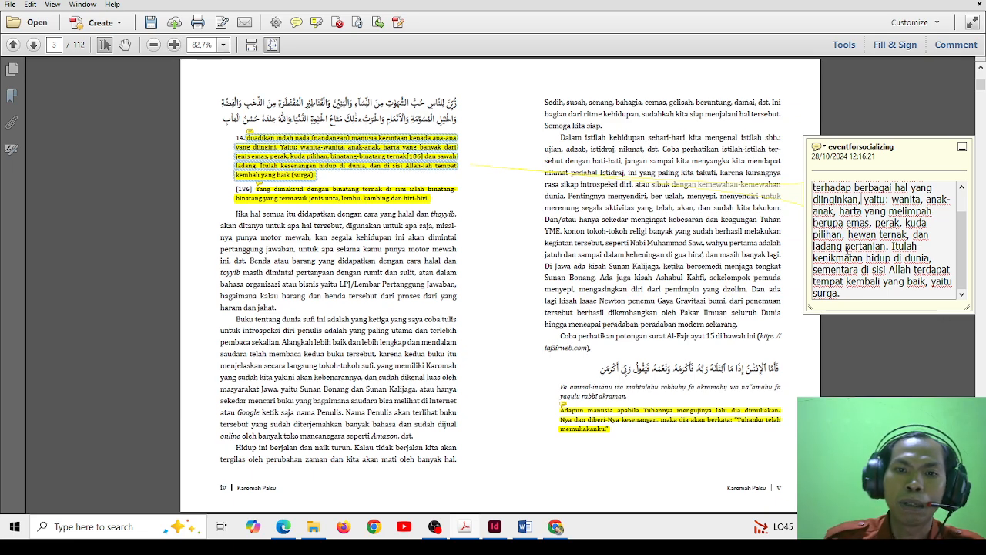
pyautogui.scroll(1, 848, 250)
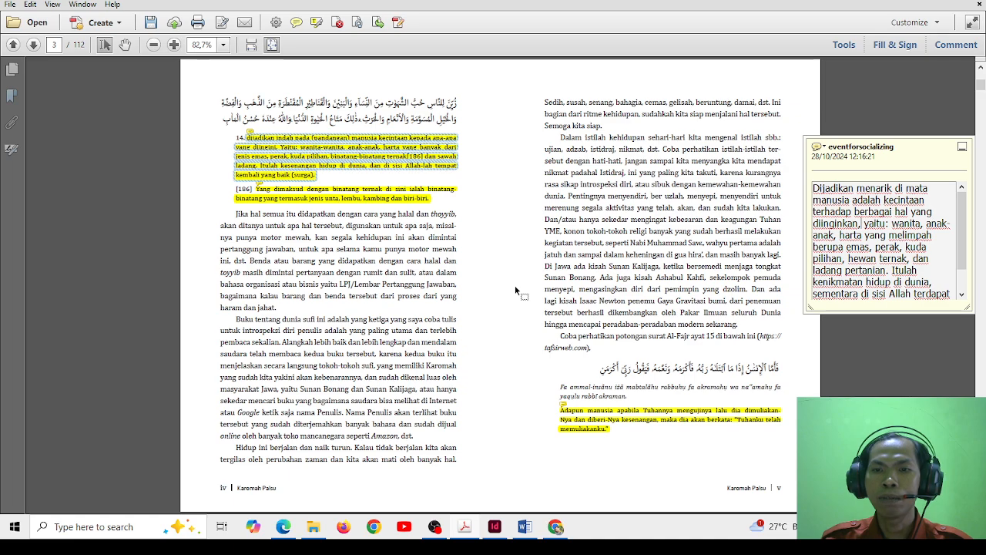
# Step: Look over the commented highlights through page xi, return to page iv and switch to the InDesign book layout
pyautogui.scroll(-2, 515, 289)
pyautogui.scroll(-2, 515, 287)
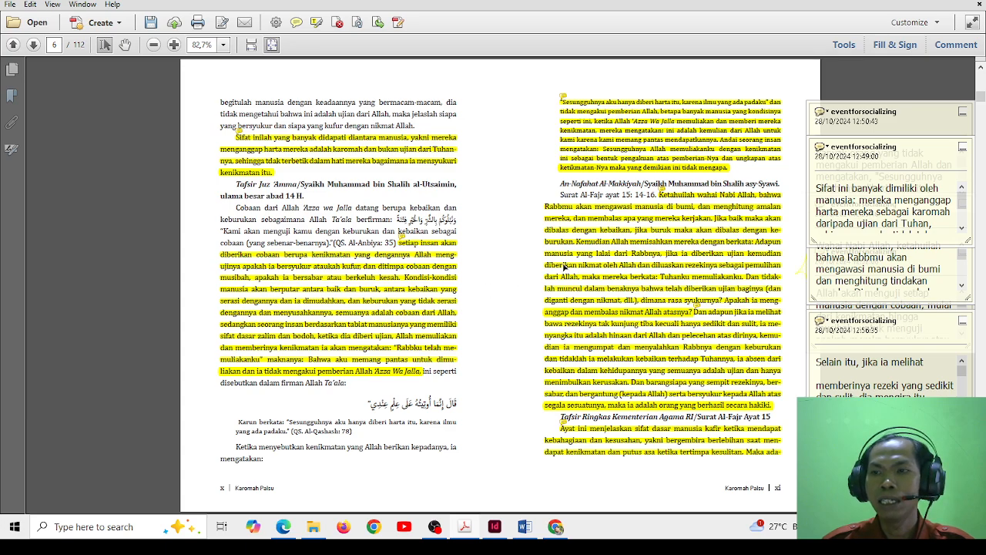
pyautogui.scroll(6, 431, 188)
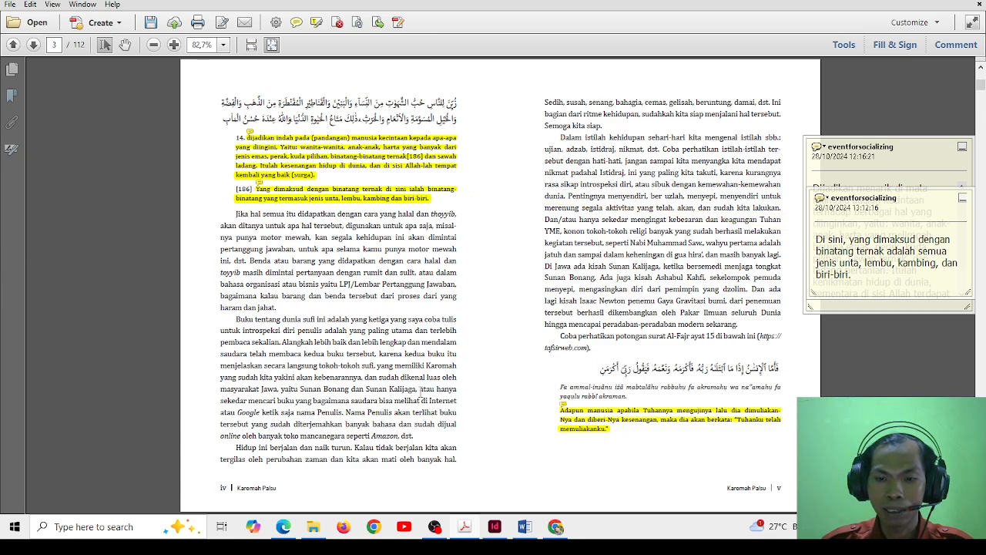
pyautogui.click(495, 526)
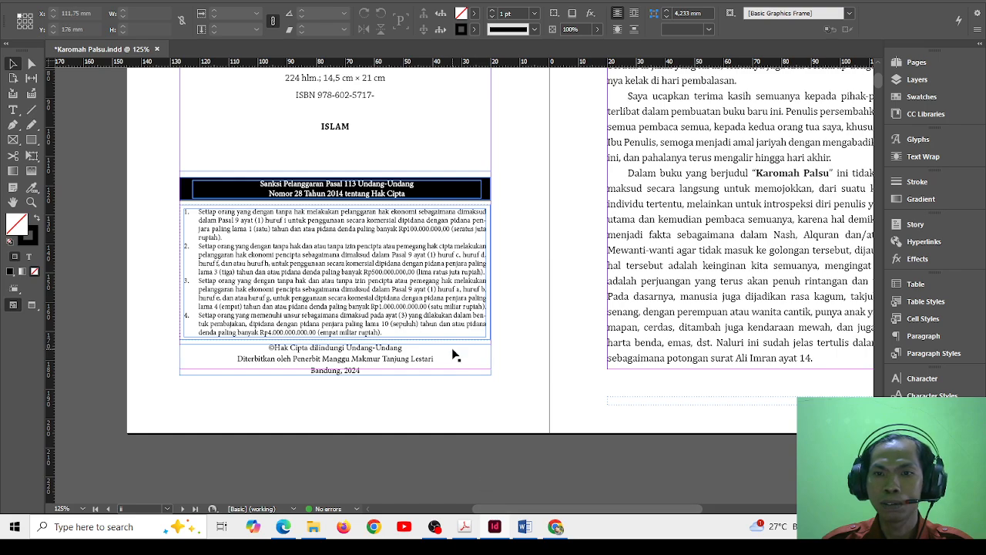
# Step: Check the verse 14 translation on page iv in InDesign and copy the full replacement text from its pop-up note in Acrobat
pyautogui.scroll(-5, 452, 351)
pyautogui.scroll(-5, 453, 350)
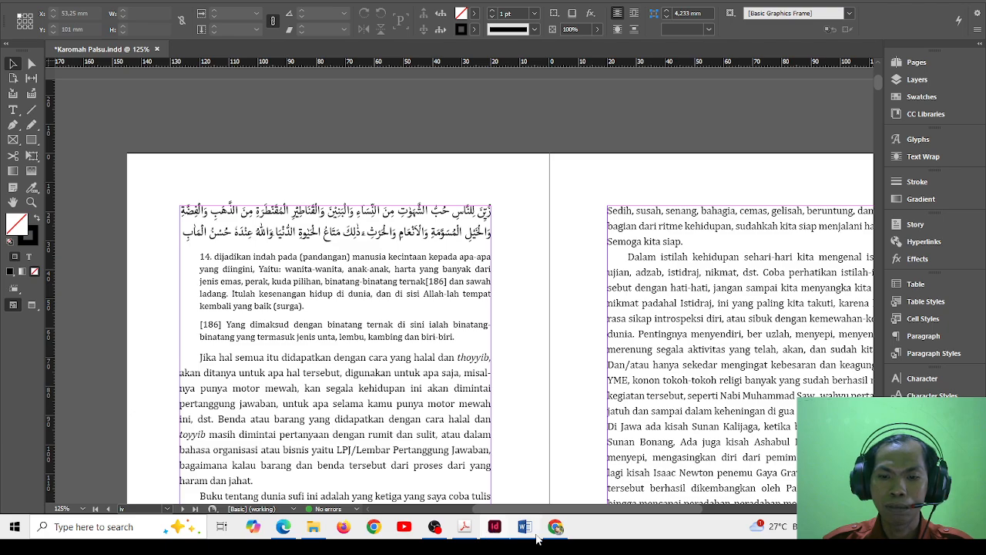
pyautogui.click(465, 532)
pyautogui.click(815, 188)
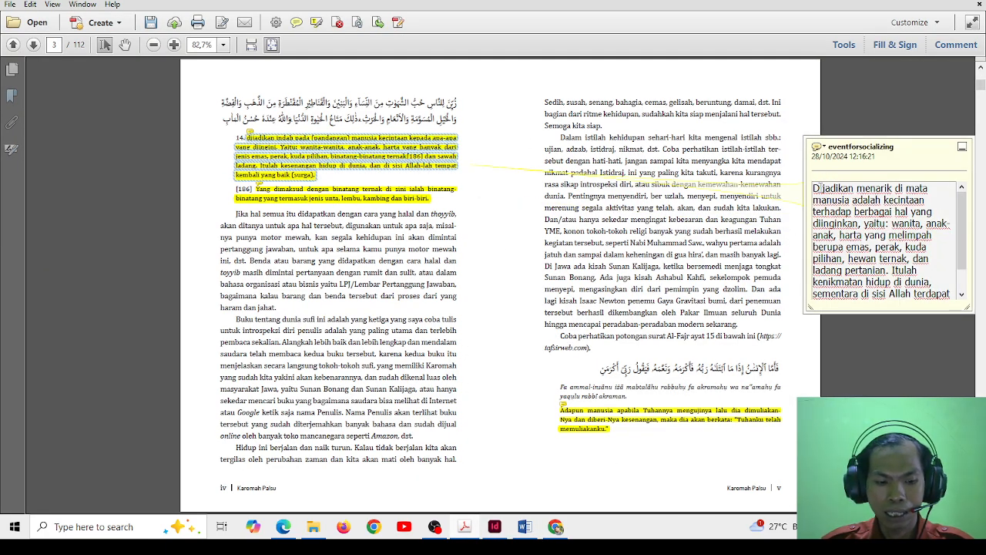
pyautogui.hotkey('ctrl', 'a')
pyautogui.hotkey('ctrl', 'c')
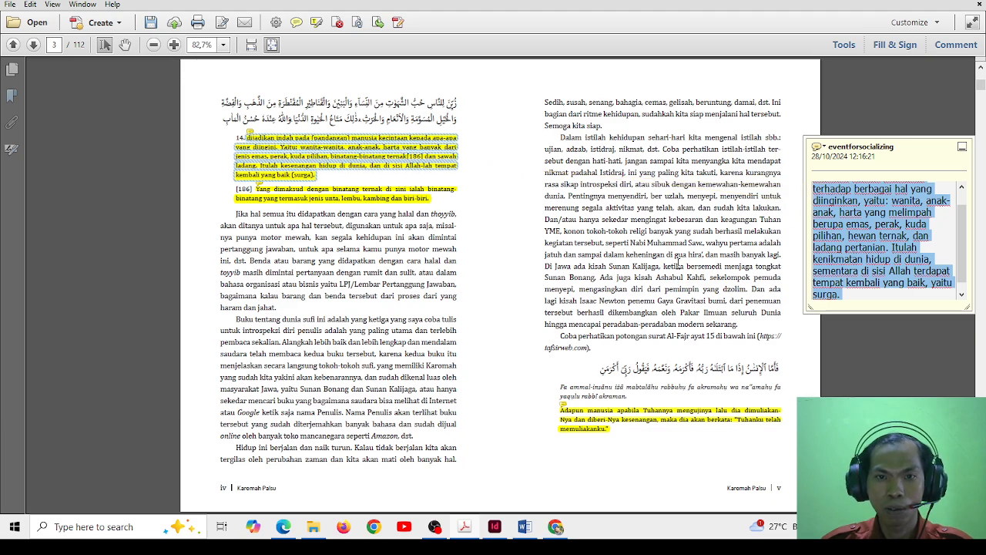
# Step: Replace the entire verse 14 translation paragraph on page iv of the InDesign layout with the copied note text
pyautogui.click(494, 526)
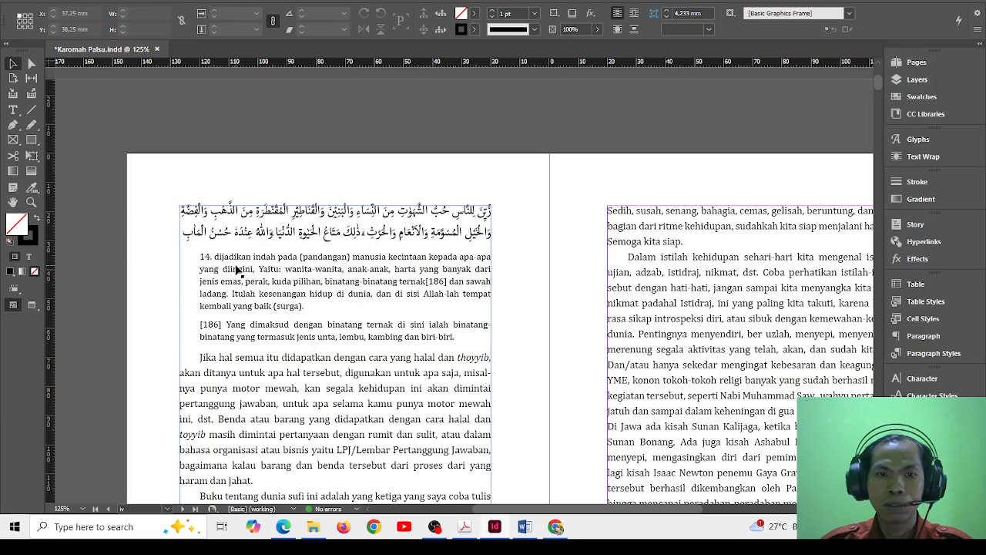
pyautogui.click(14, 111)
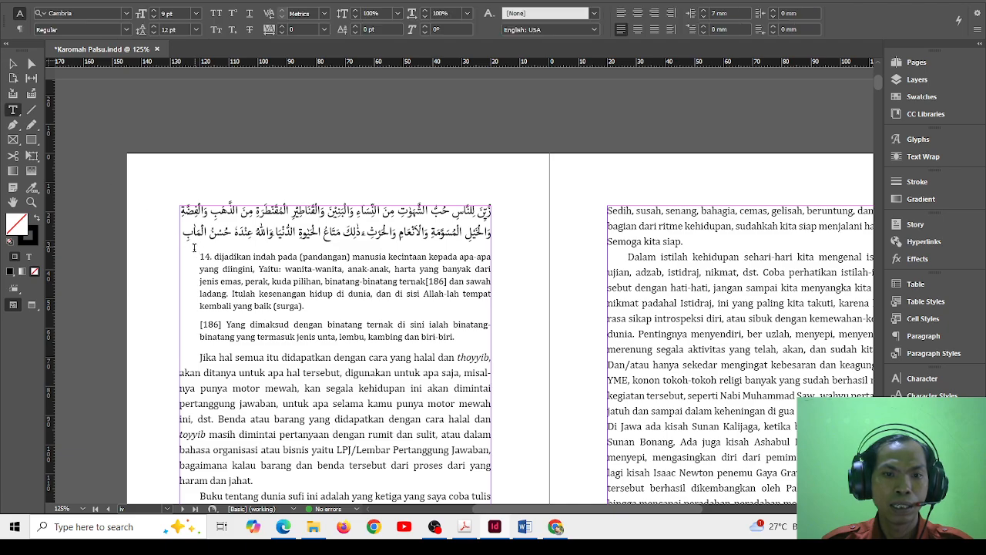
pyautogui.moveTo(199, 256); pyautogui.dragTo(307, 305)
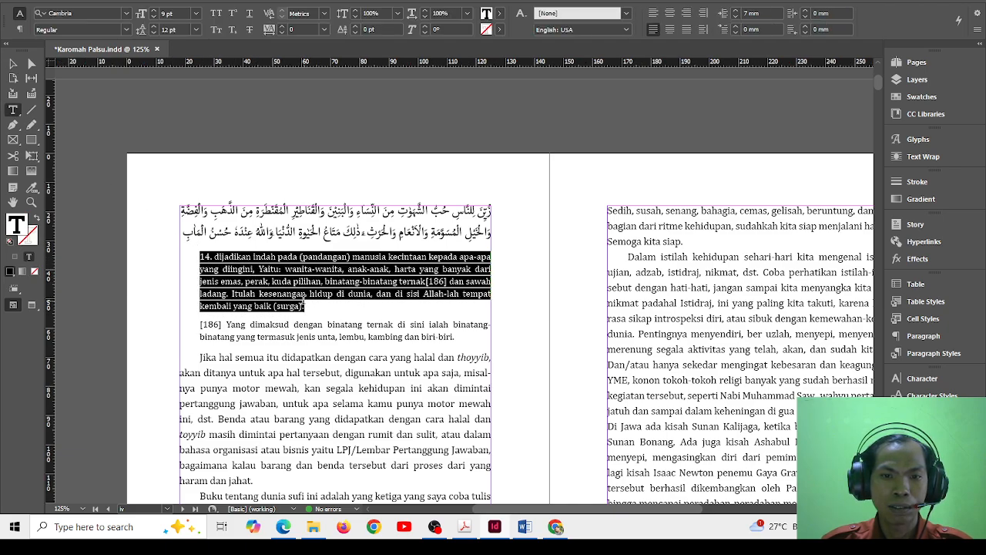
pyautogui.hotkey('ctrl', 'v')
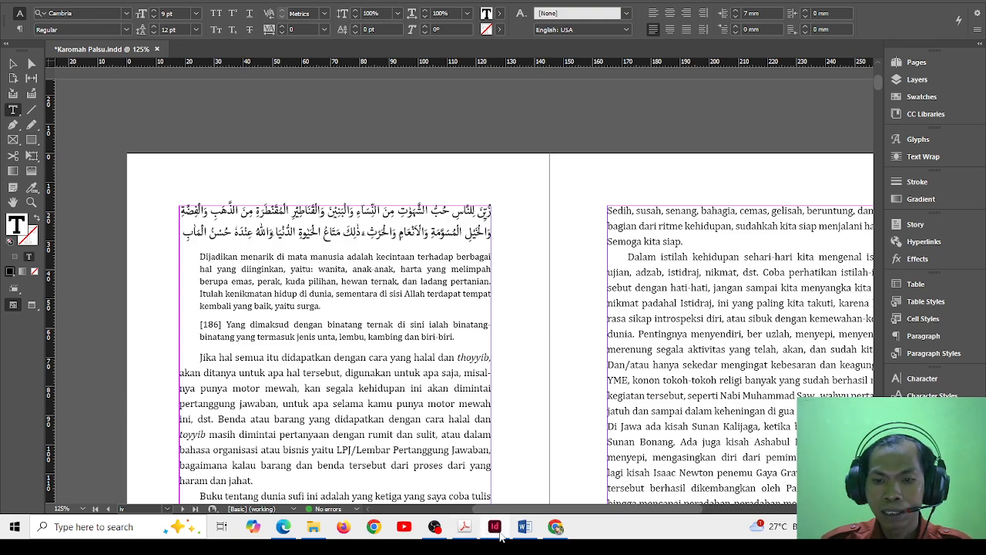
# Step: Copy the comment on the [186] highlight in Acrobat, leaving the note intact, and select the whole [186] paragraph in InDesign
pyautogui.click(464, 527)
pyautogui.click(309, 201)
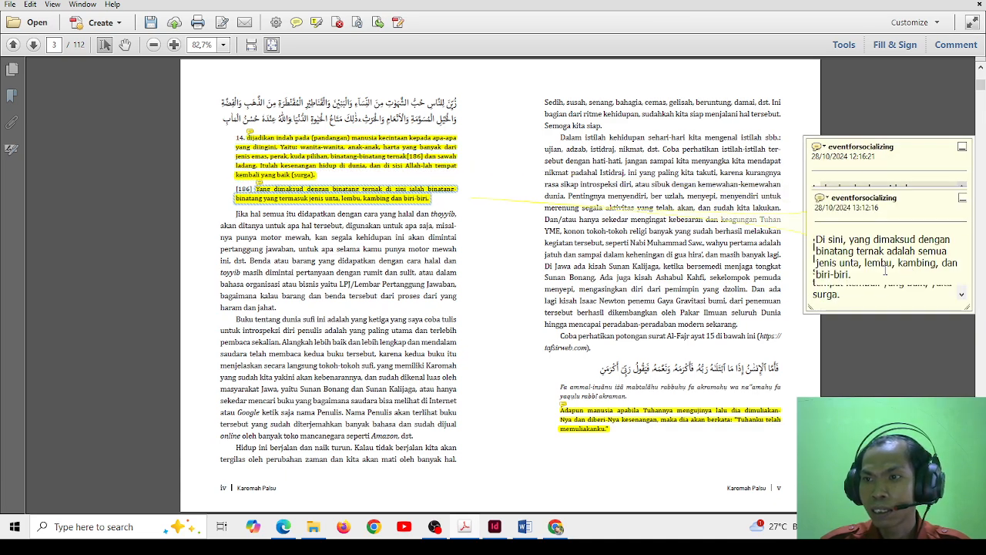
pyautogui.hotkey('ctrl', 'a')
pyautogui.hotkey('ctrl', 'c')
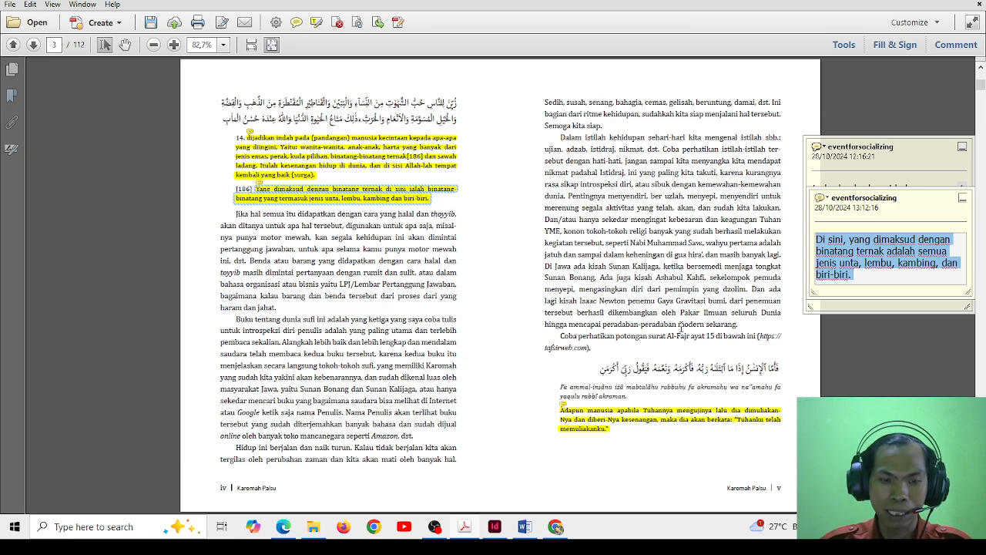
pyautogui.press('Delete')
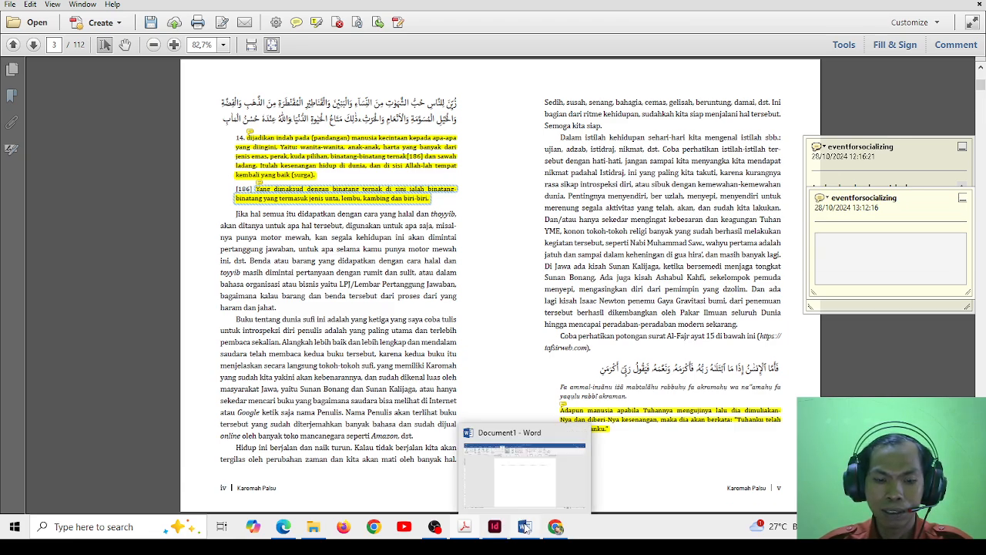
pyautogui.hotkey('ctrl', 'v')
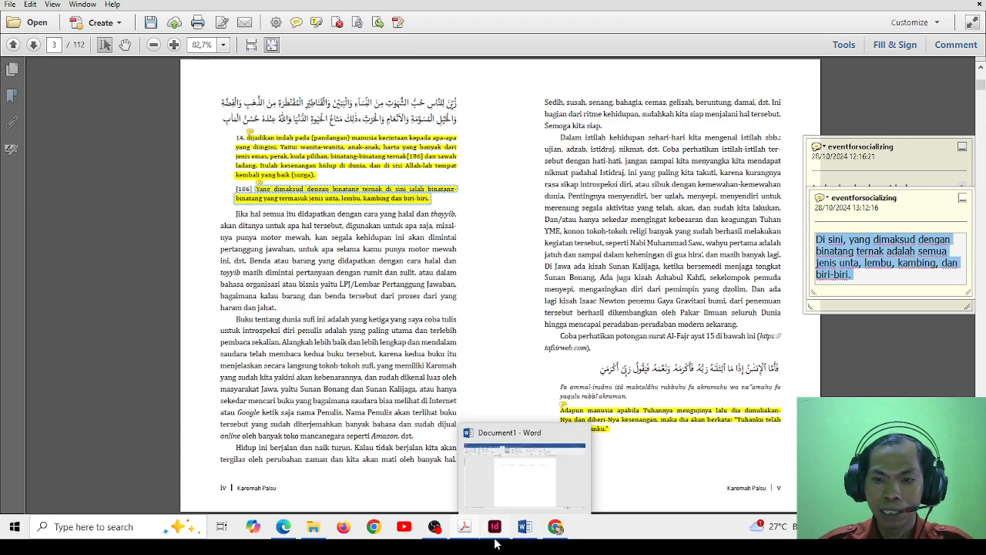
pyautogui.click(494, 527)
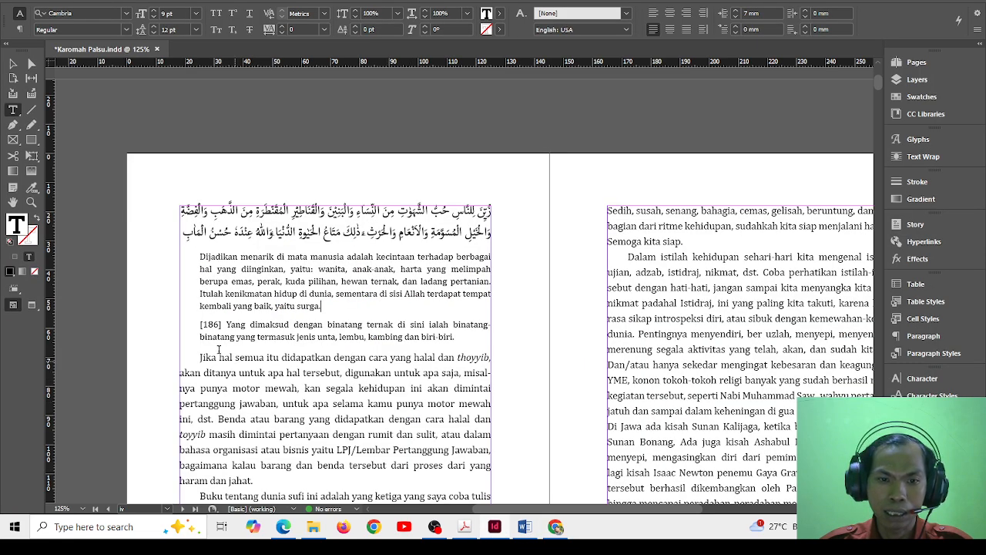
pyautogui.moveTo(200, 325); pyautogui.dragTo(458, 337)
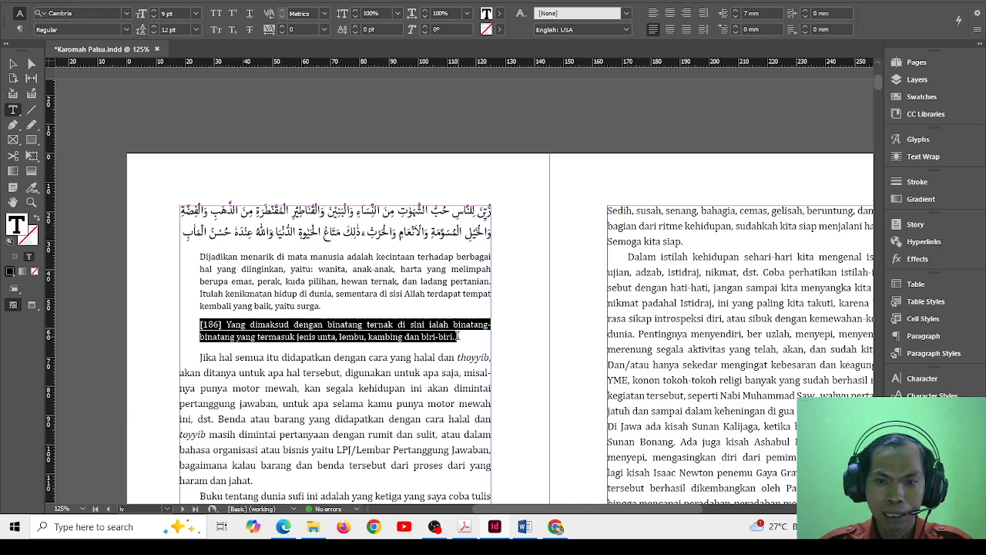
pyautogui.hotkey('ctrl', 'c')
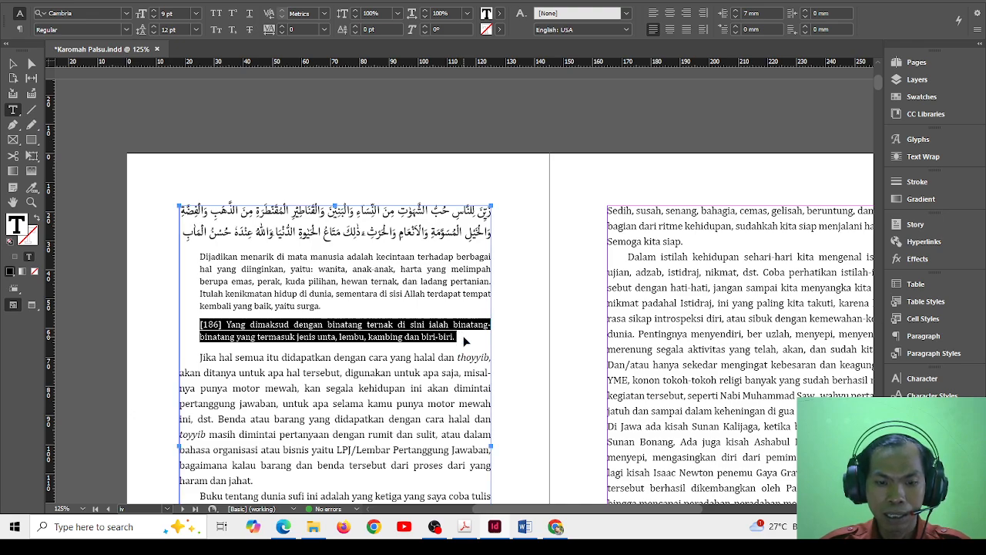
pyautogui.hotkey('ctrl', 'v')
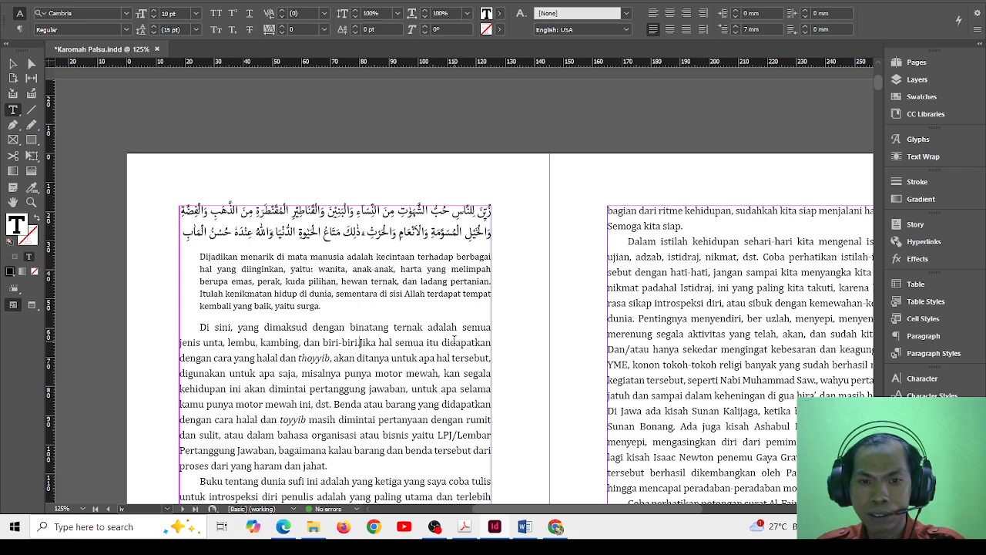
pyautogui.write('.')
pyautogui.press('Return')
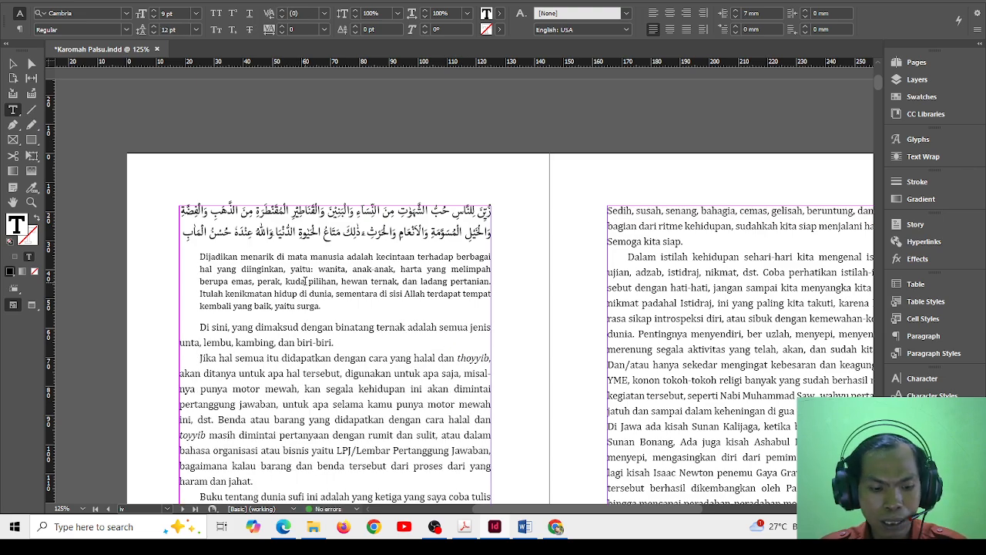
pyautogui.hotkey('ctrl', 'z')
pyautogui.hotkey('ctrl', 'z')
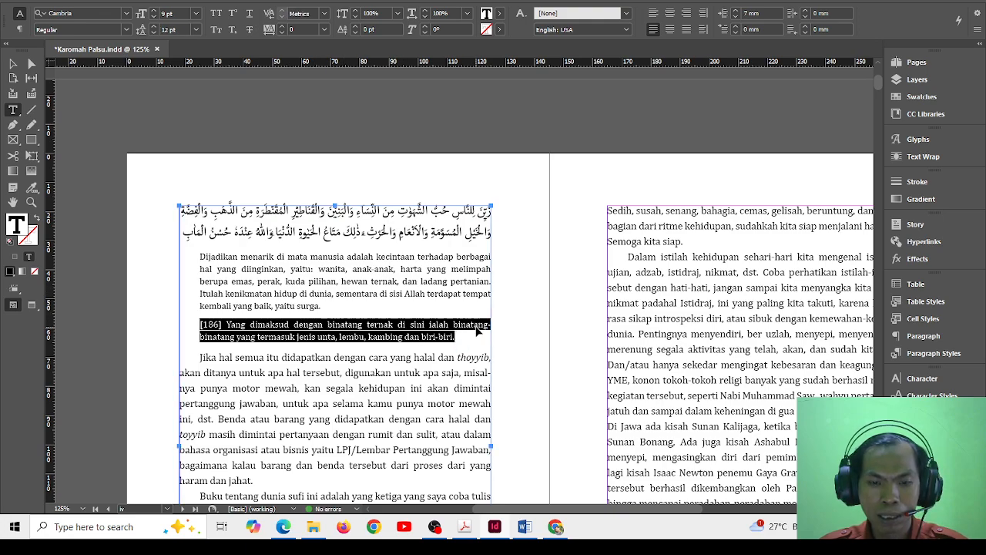
# Step: Replace the selected [186] paragraph with the copied comment, keeping its indented formatting, and change "binatang" to "hewan"
pyautogui.hotkey('ctrl', 'v')
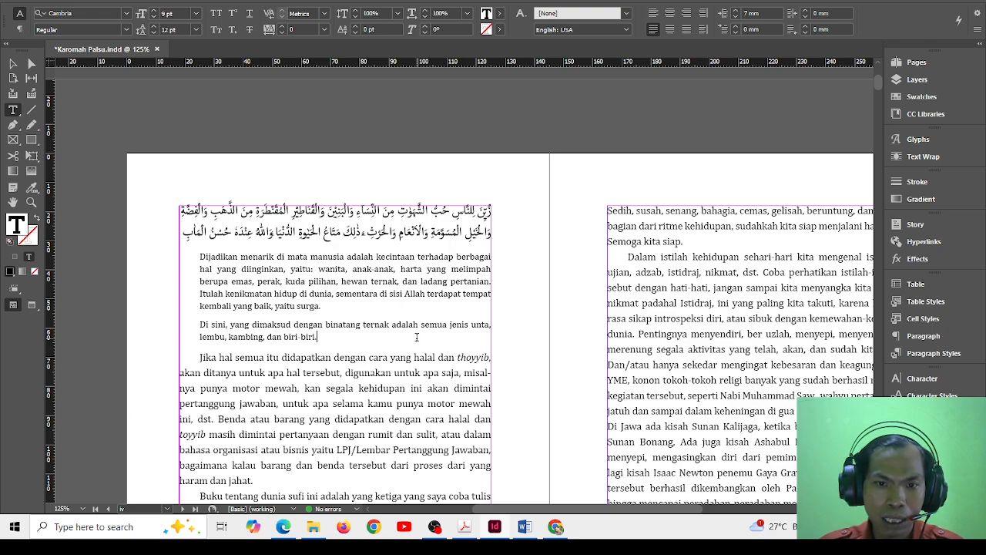
pyautogui.doubleClick(345, 324)
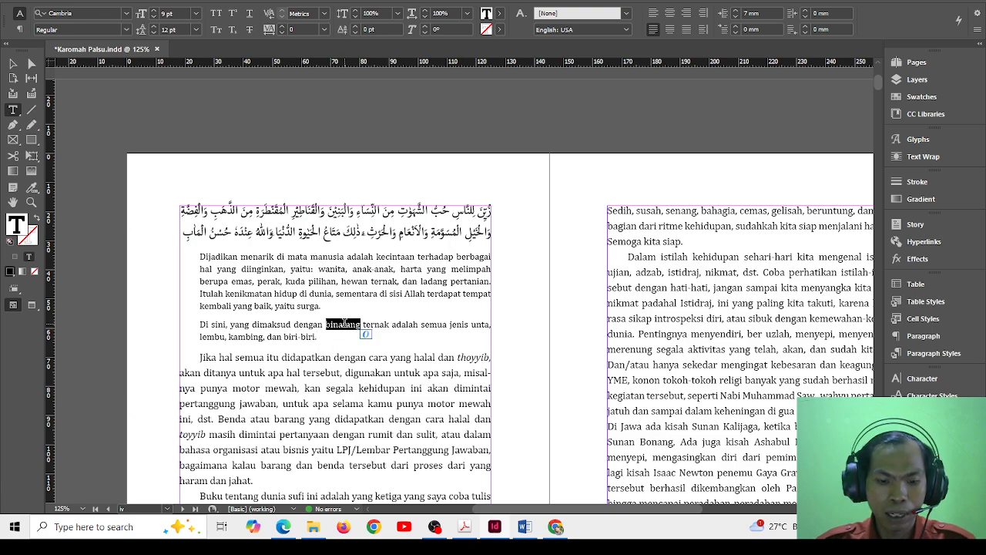
pyautogui.write('hewan')
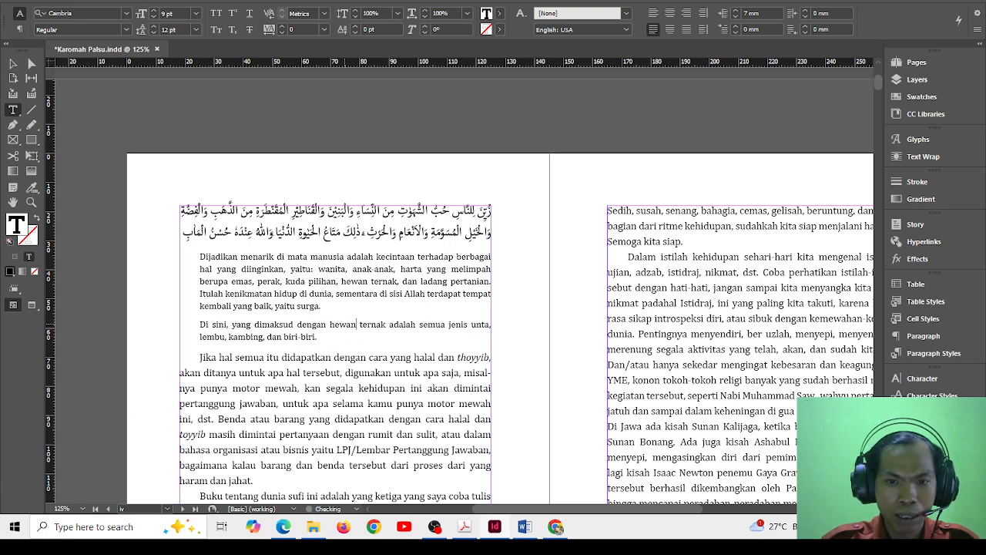
# Step: Insert a "*)" note marker after "hewan ternak" in the verse translation and make its closing parenthesis superscript
pyautogui.click(399, 280)
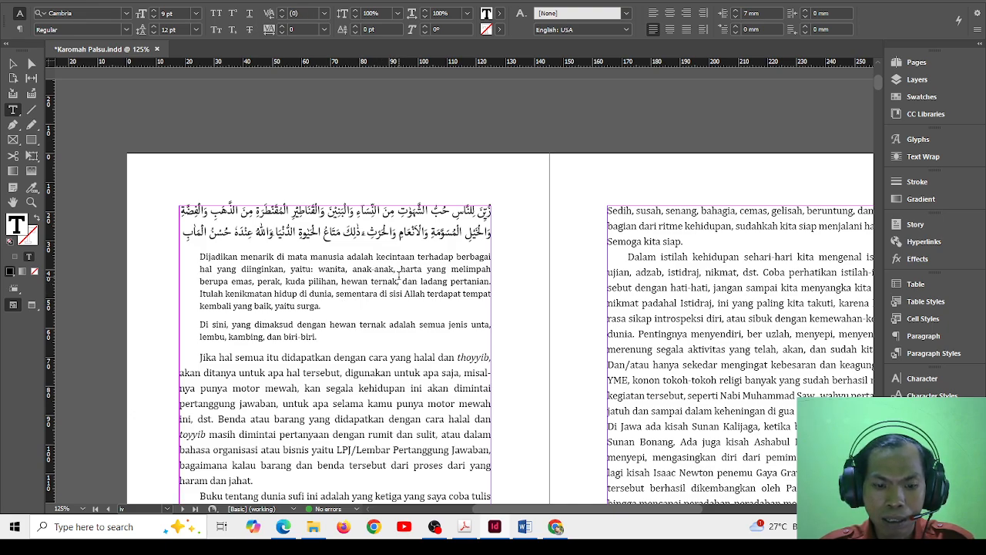
pyautogui.write(',')
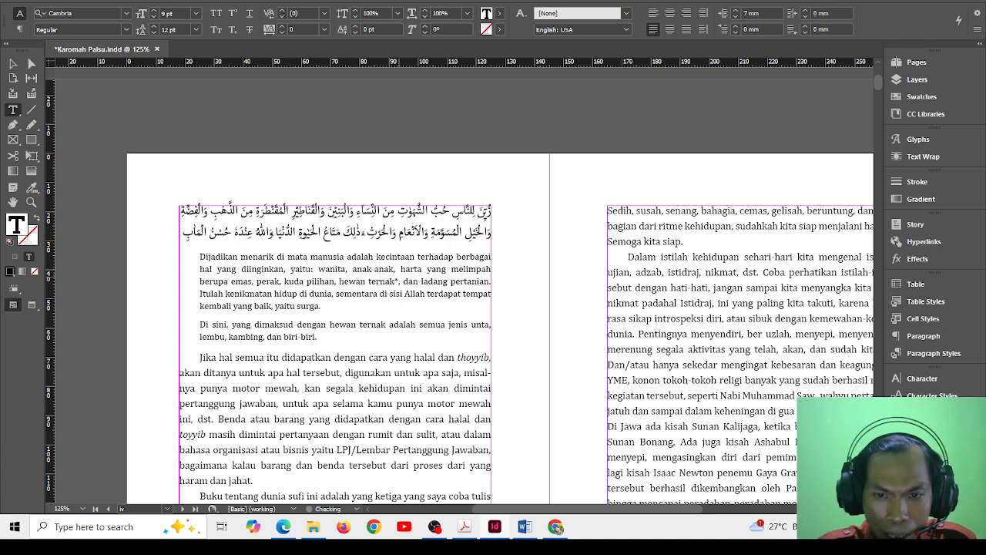
pyautogui.write(')')
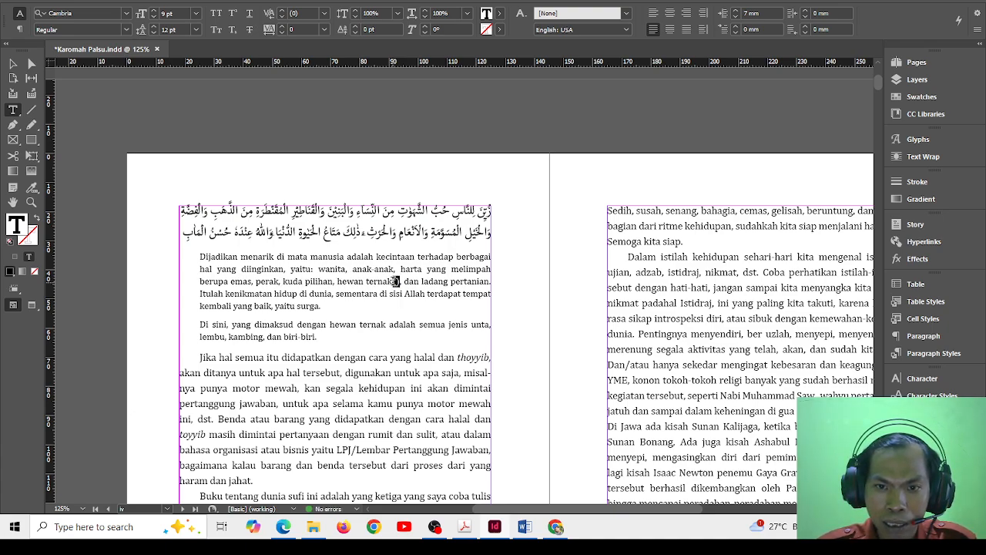
pyautogui.click(232, 14)
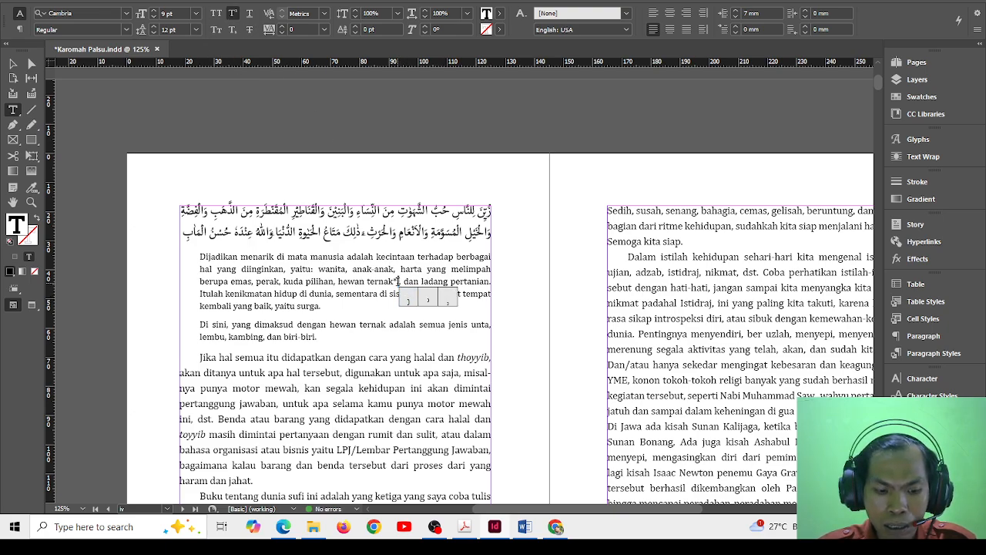
# Step: Move the "*)" marker behind the comma so the verse text reads "hewan ternak,*) dan ladang pertanian"
pyautogui.scroll(4, 398, 282)
pyautogui.moveTo(384, 268); pyautogui.dragTo(404, 268)
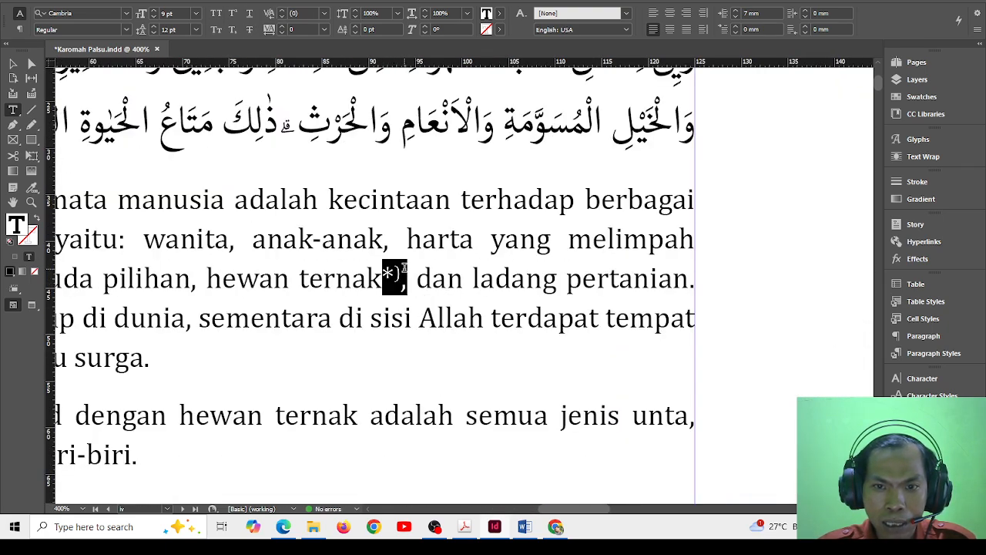
pyautogui.press('BackSpace')
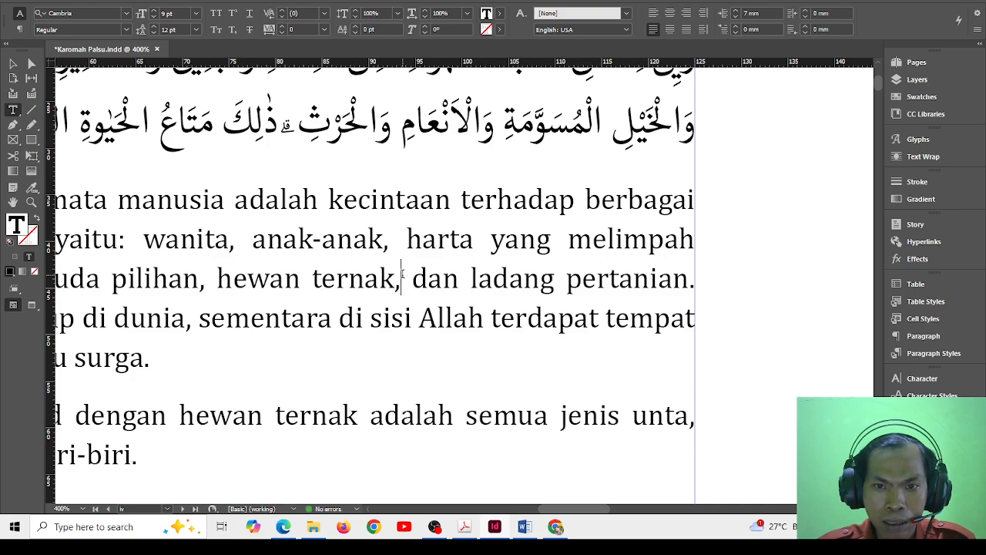
pyautogui.hotkey('ctrl', 'v')
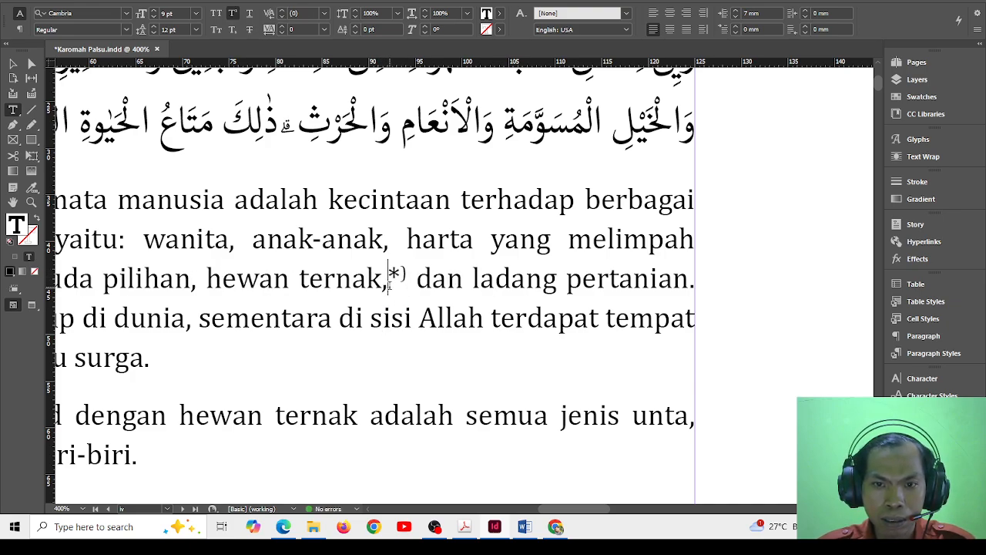
# Step: Add the marker "*)" before "Di sini" in the explanatory paragraph and make its closing parenthesis superscript
pyautogui.scroll(-3, 390, 282)
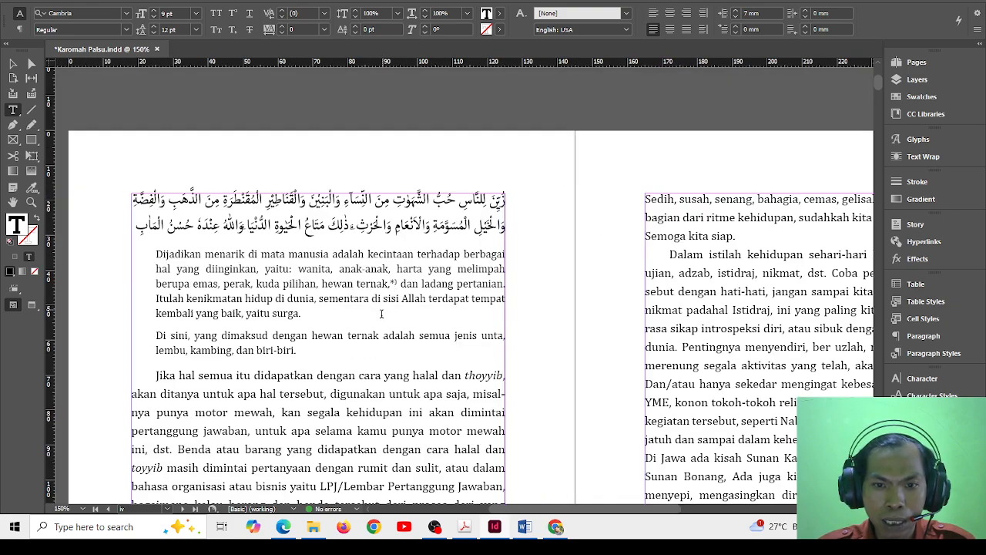
pyautogui.click(153, 335)
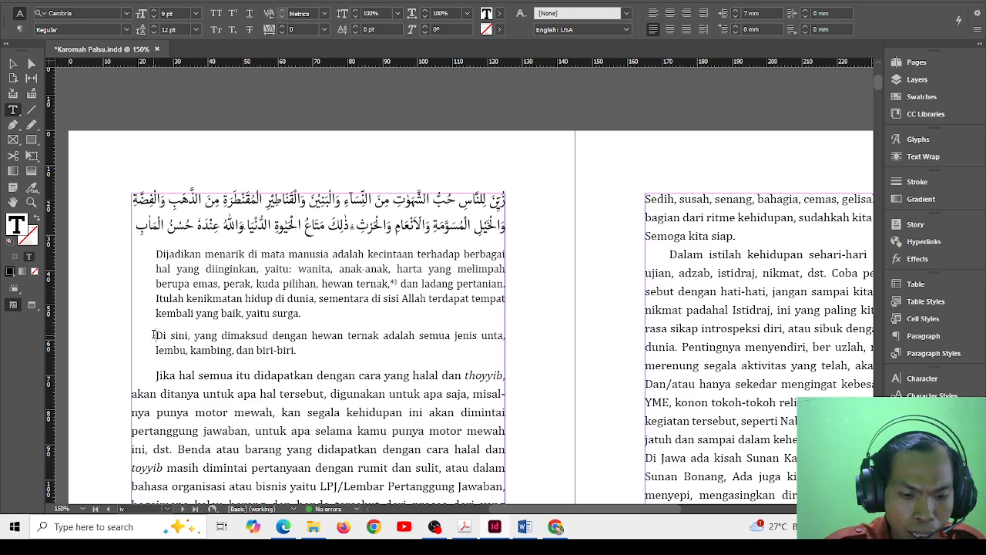
pyautogui.write('*)')
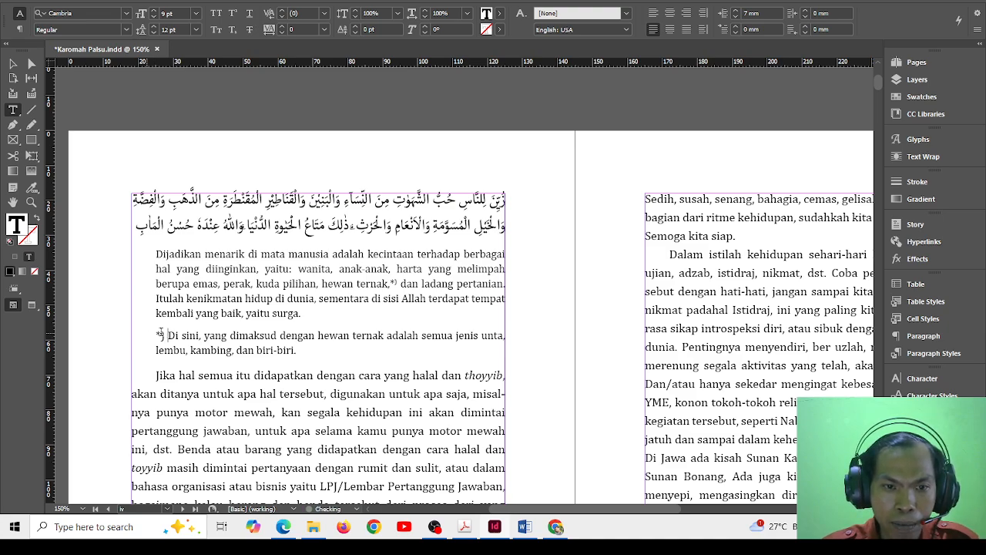
pyautogui.moveTo(161, 335); pyautogui.dragTo(165, 335)
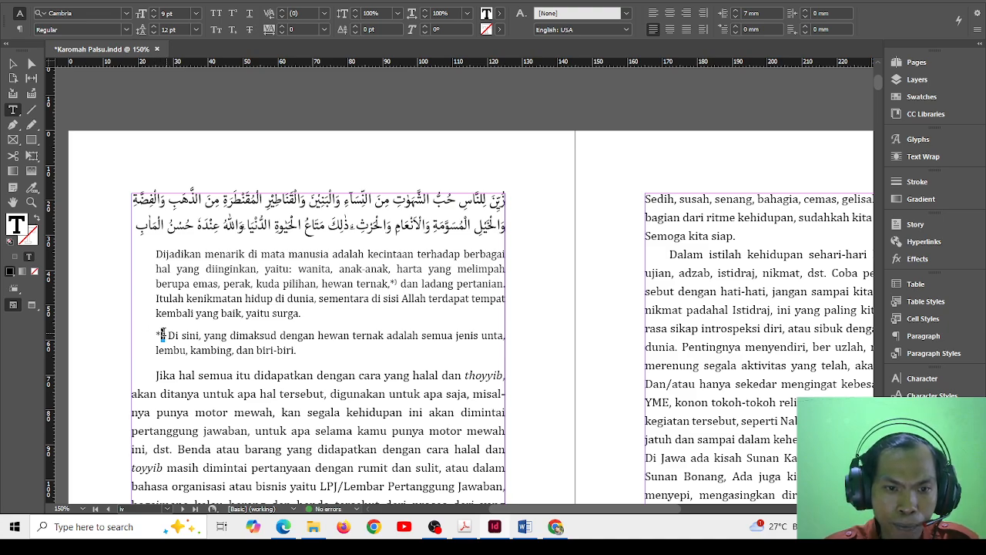
pyautogui.click(234, 15)
pyautogui.click(234, 350)
pyautogui.scroll(-2, 295, 342)
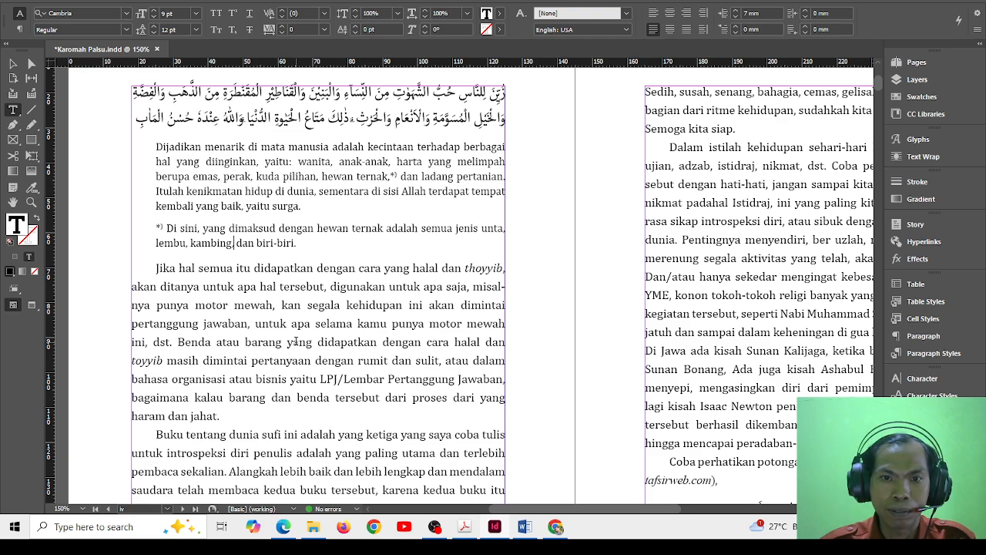
# Step: Replace the Al-Fajr verse 15 translation on page v with the proofing PDF's comment beginning "Manusia, ketika Tuhannya mengujinya dan kemudian dimuliakan"
pyautogui.click(467, 531)
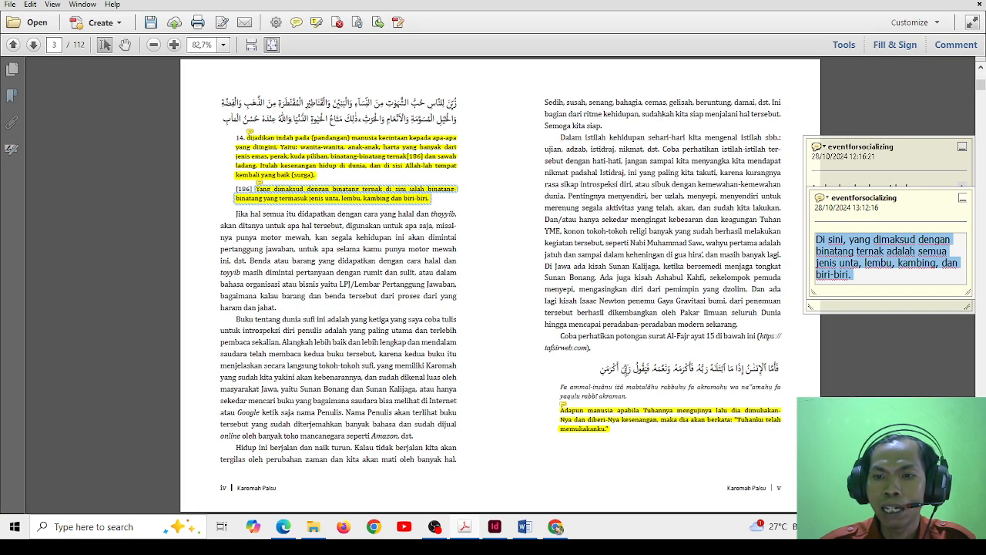
pyautogui.click(571, 414)
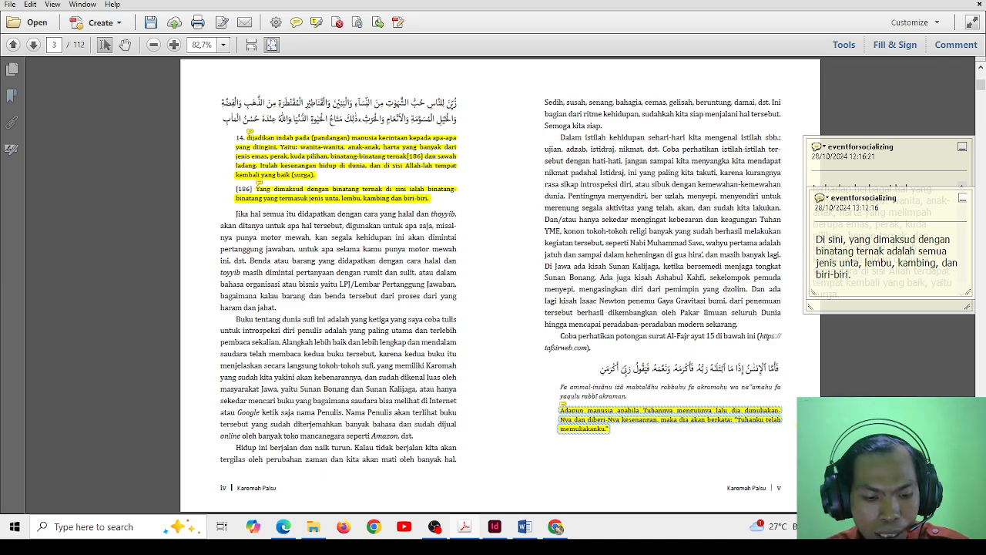
pyautogui.click(495, 526)
pyautogui.scroll(-6, 676, 422)
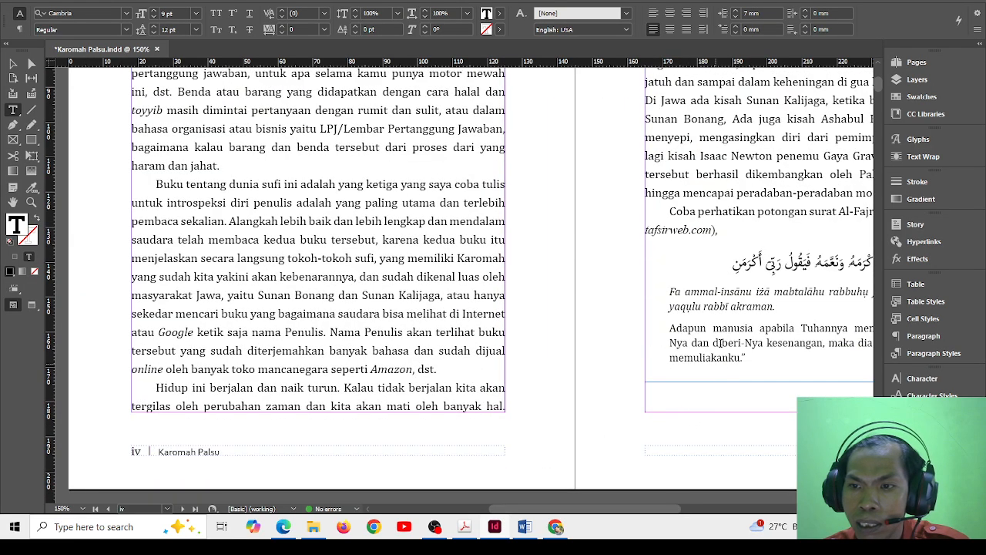
pyautogui.doubleClick(701, 342)
pyautogui.tripleClick(700, 342)
pyautogui.moveTo(670, 328); pyautogui.dragTo(746, 354)
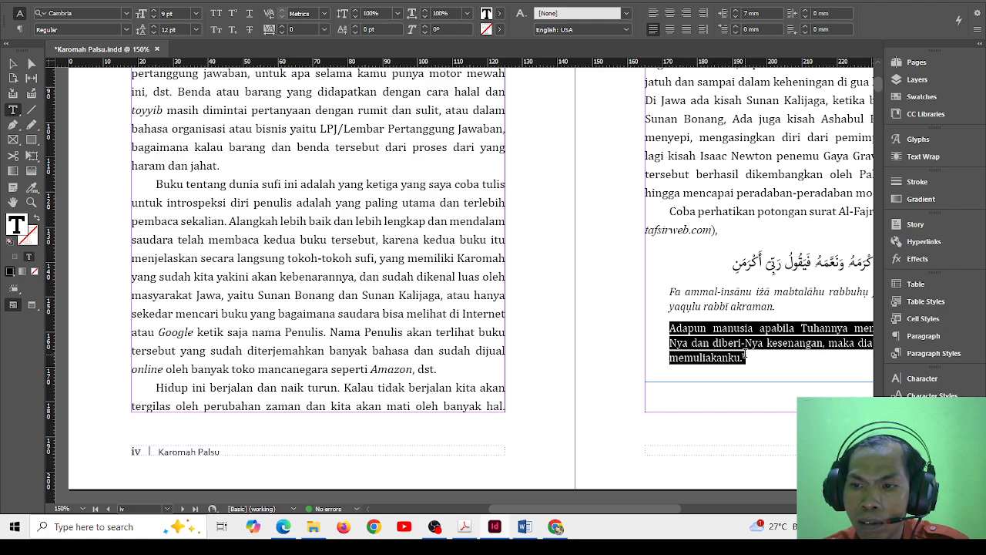
pyautogui.write('Manusia, ketika Tuhannya mengujinya dan kemudian dimuliakan serta diberikan kesenangan, akan menyatakan: "Tuhanku telah memuliakanku."')
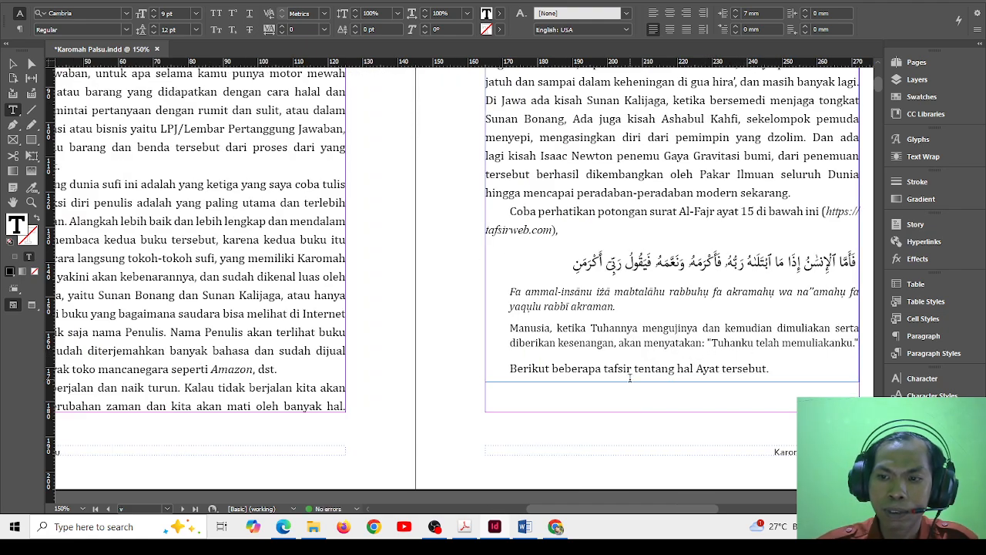
# Step: Shorten the page v text frame to 151,9 mm high so "Berikut beberapa tafsir tentang hal Ayat tersebut." flows to the next page
pyautogui.scroll(-5, 339, 341)
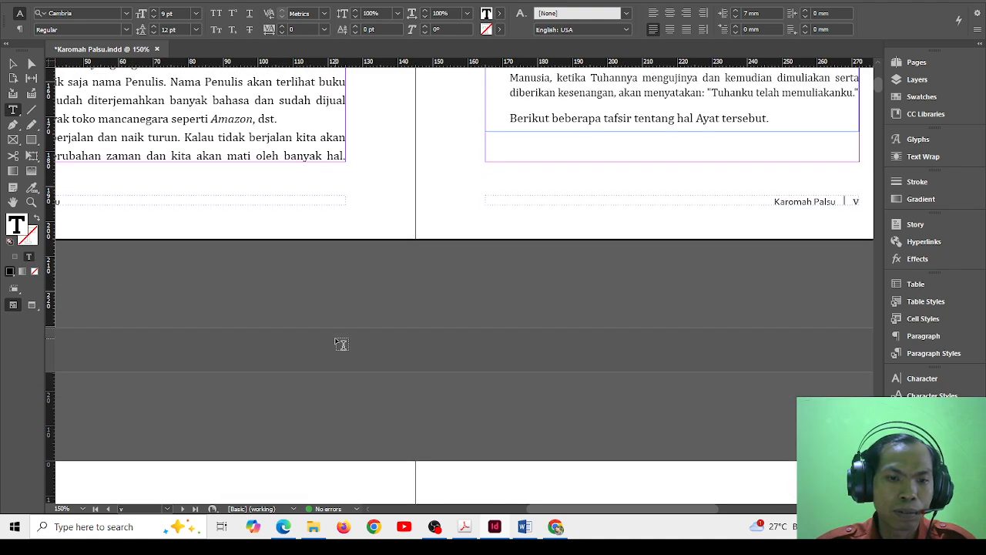
pyautogui.scroll(-4, 342, 344)
pyautogui.scroll(6, 339, 335)
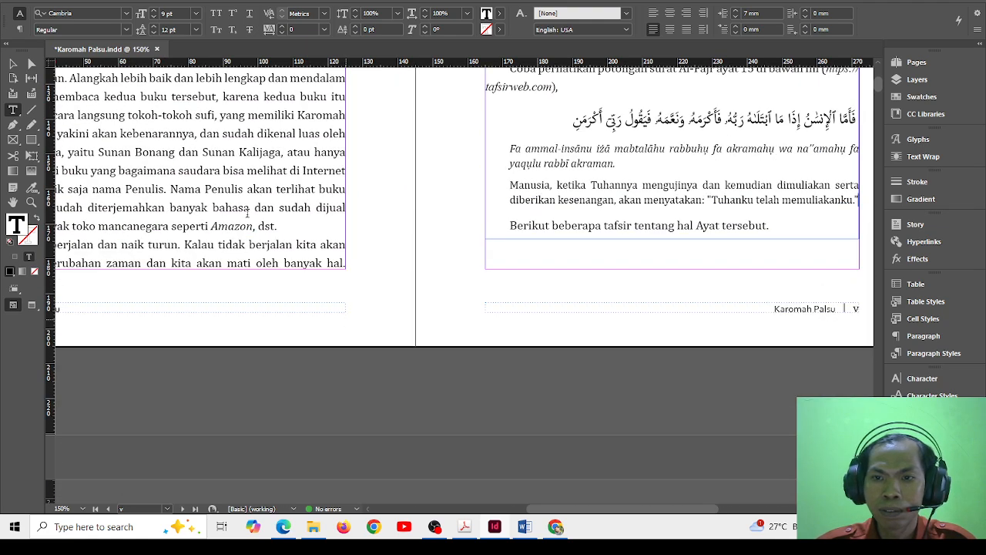
pyautogui.click(13, 65)
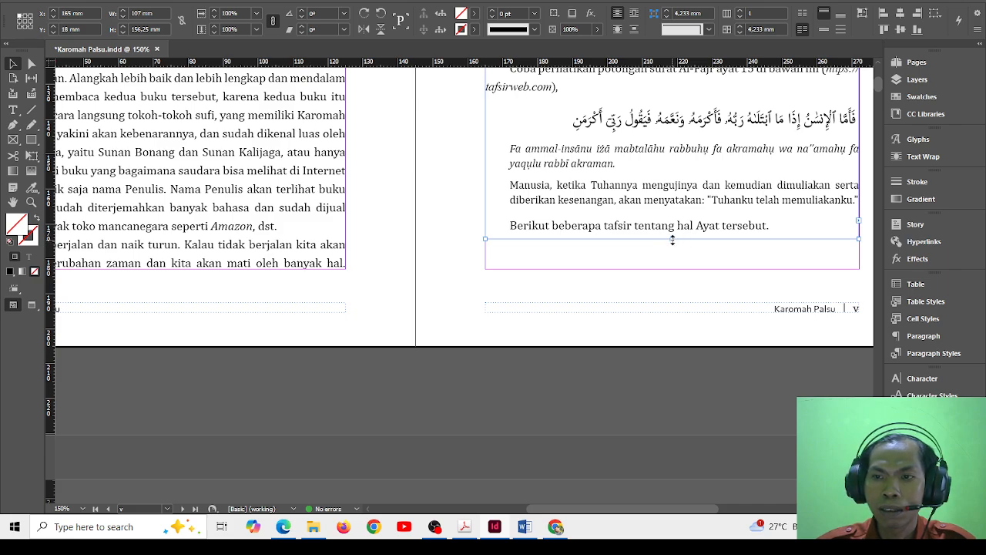
pyautogui.moveTo(672, 238); pyautogui.dragTo(672, 223)
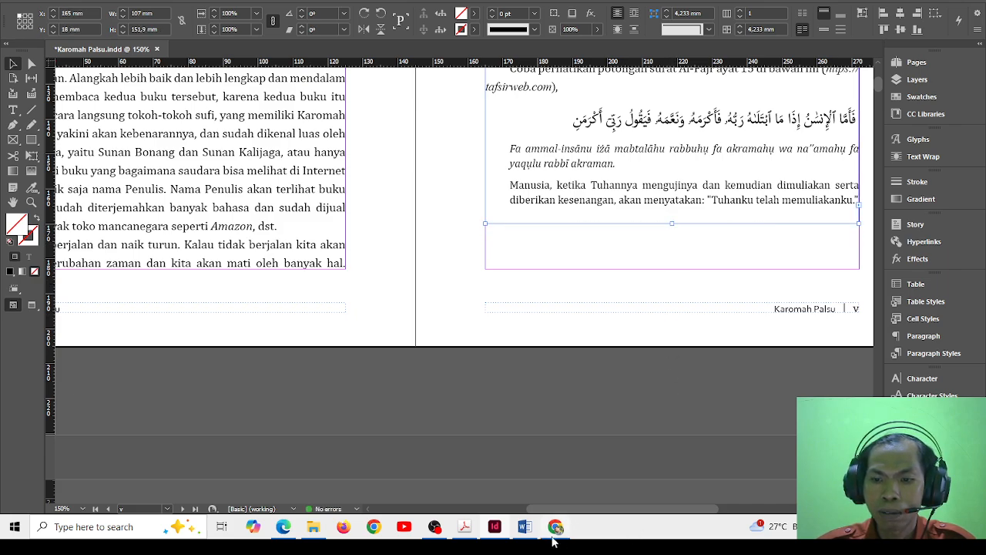
# Step: Switch to the proofing PDF, open the comment on page 4's Tafsir Al-Muyassar paragraph, and show the comments list
pyautogui.click(465, 529)
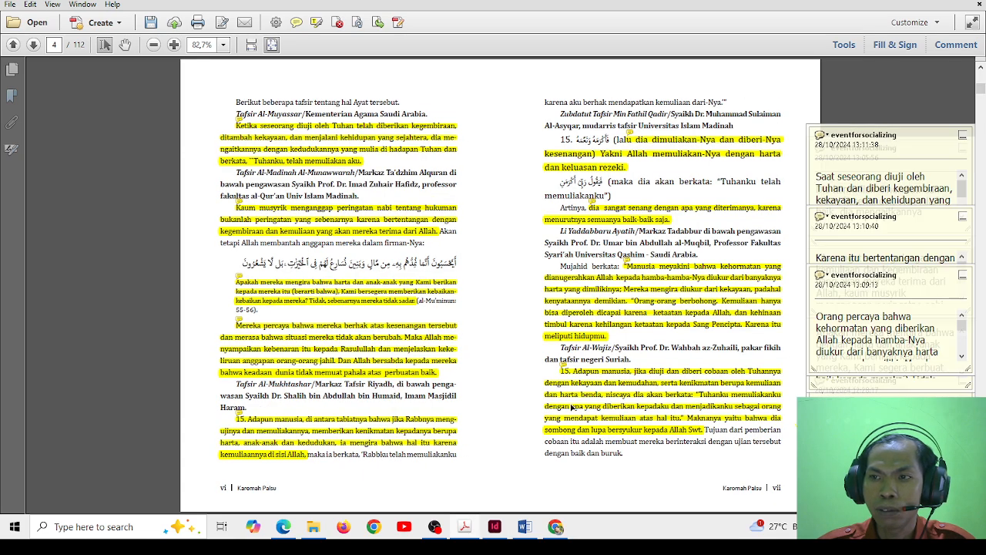
pyautogui.click(232, 140)
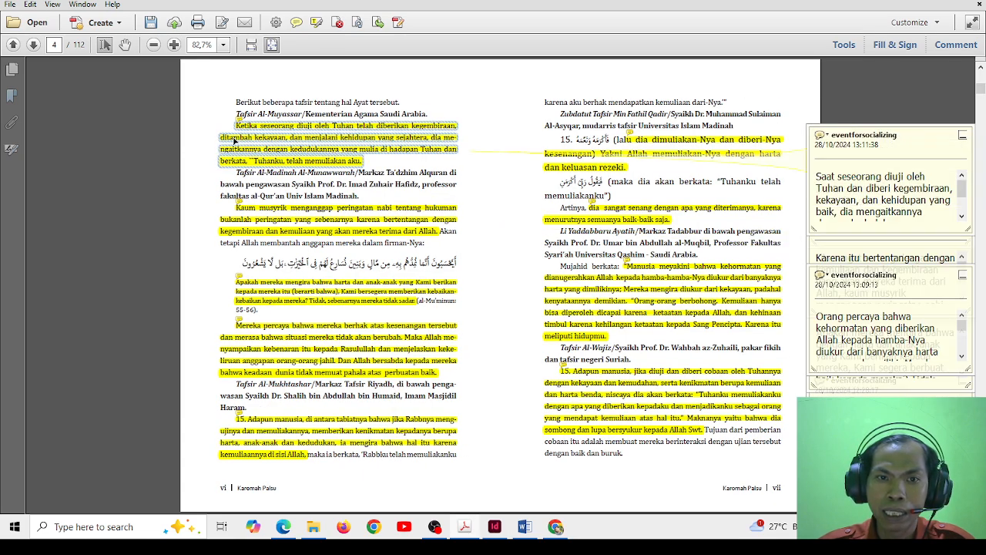
pyautogui.click(874, 177)
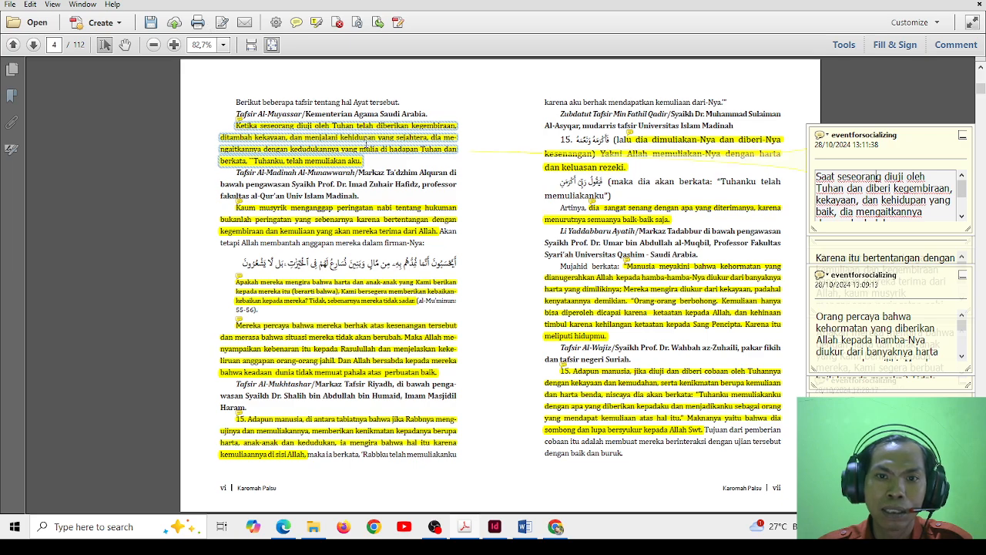
pyautogui.rightClick(366, 144)
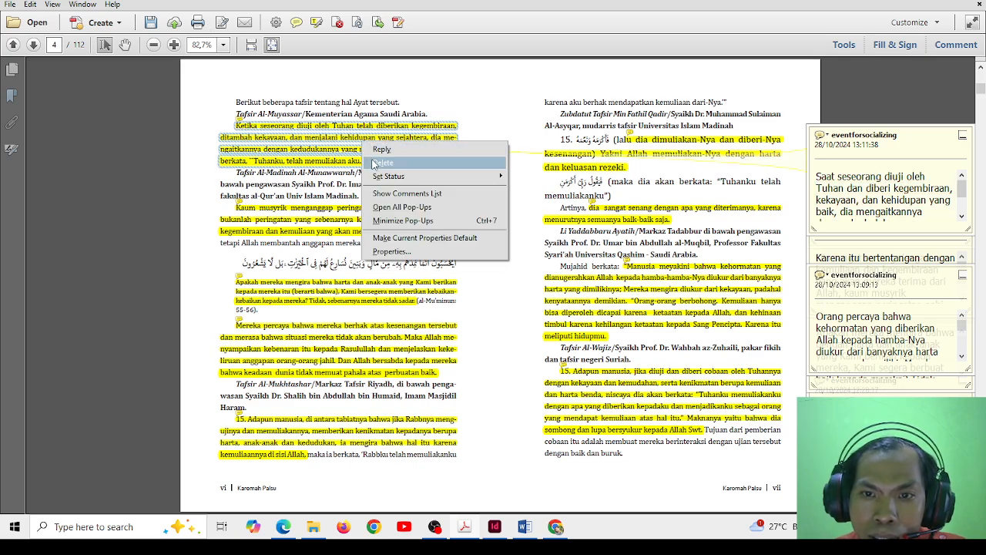
pyautogui.click(383, 193)
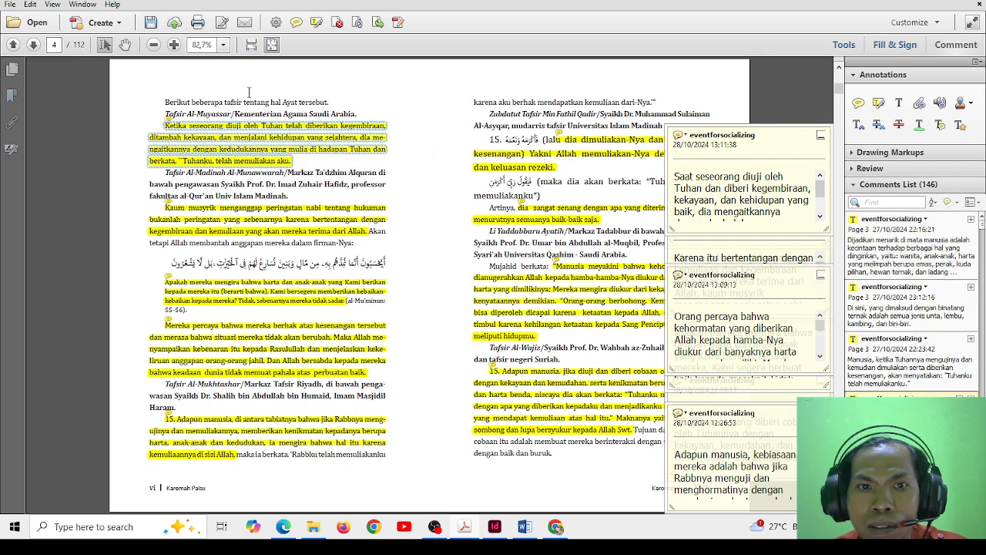
# Step: Check the three page 3 comments in the comments list and pick the page 4 comment for the Tafsir Al-Muyassar paragraph
pyautogui.rightClick(255, 219)
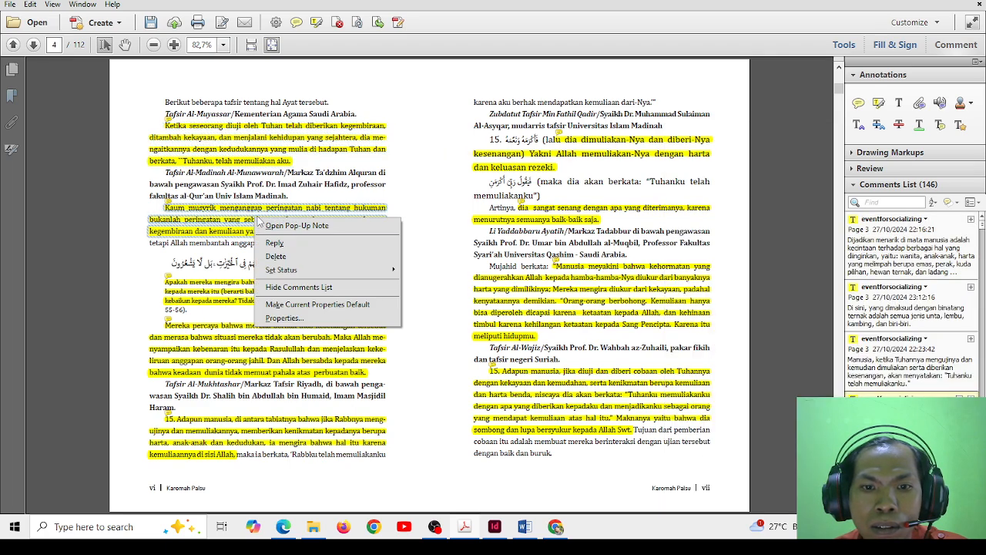
pyautogui.rightClick(240, 148)
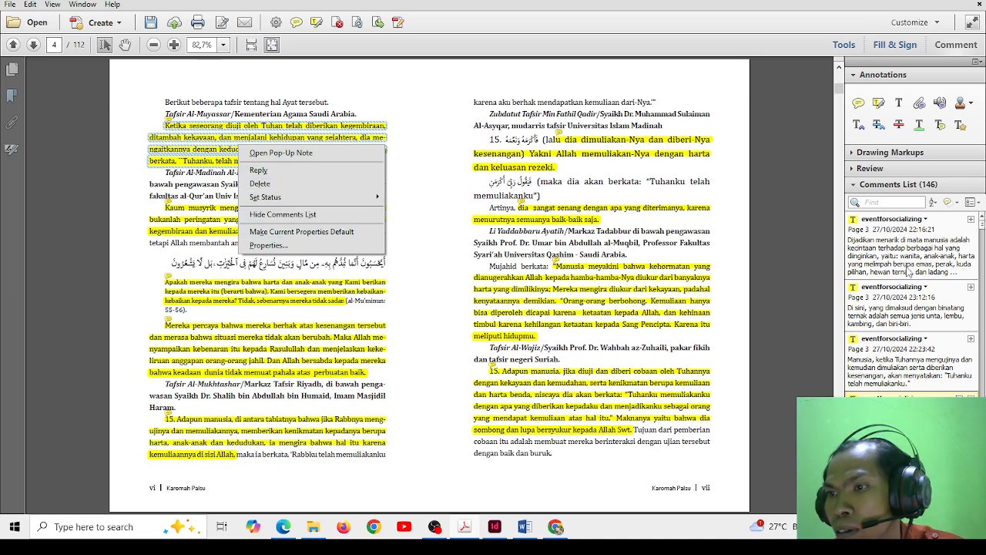
pyautogui.click(229, 148)
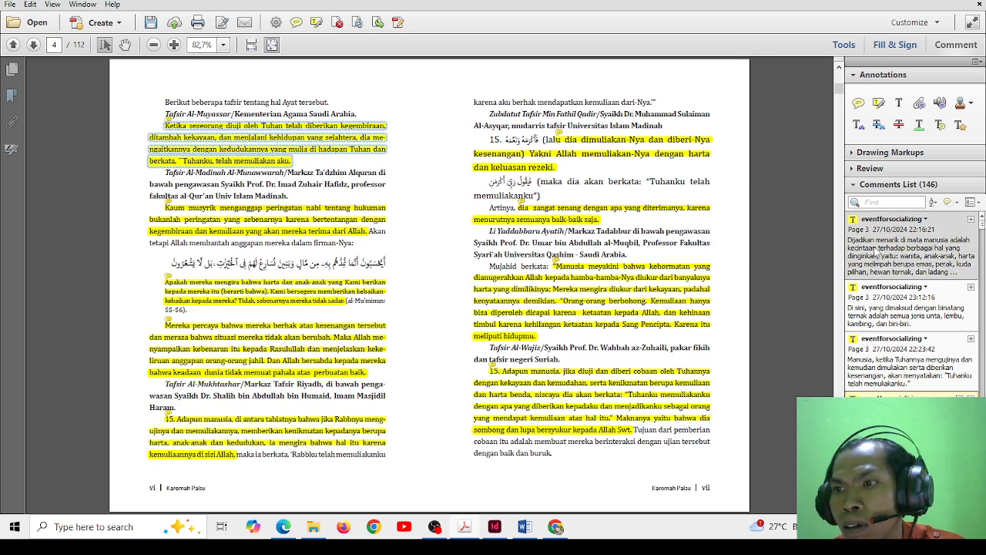
pyautogui.click(877, 252)
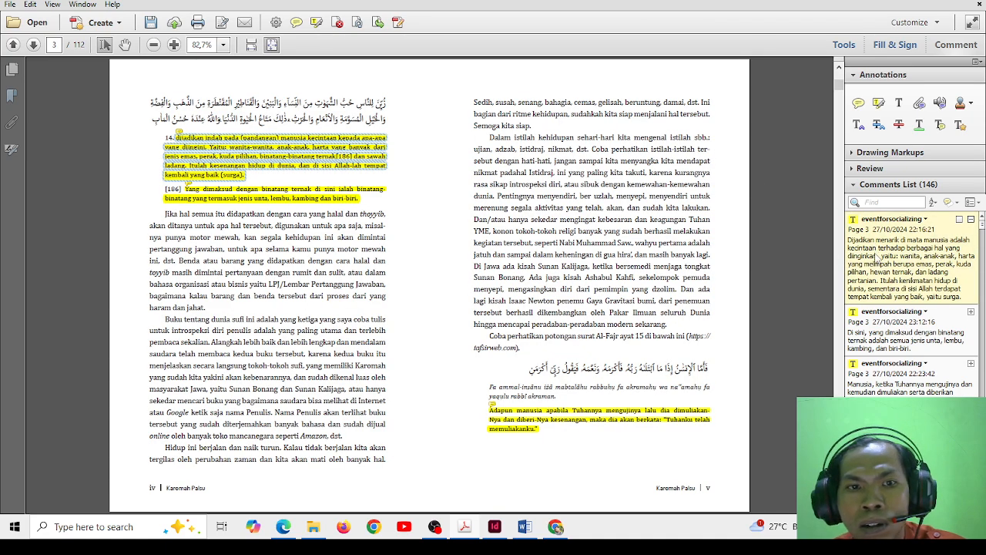
pyautogui.click(886, 326)
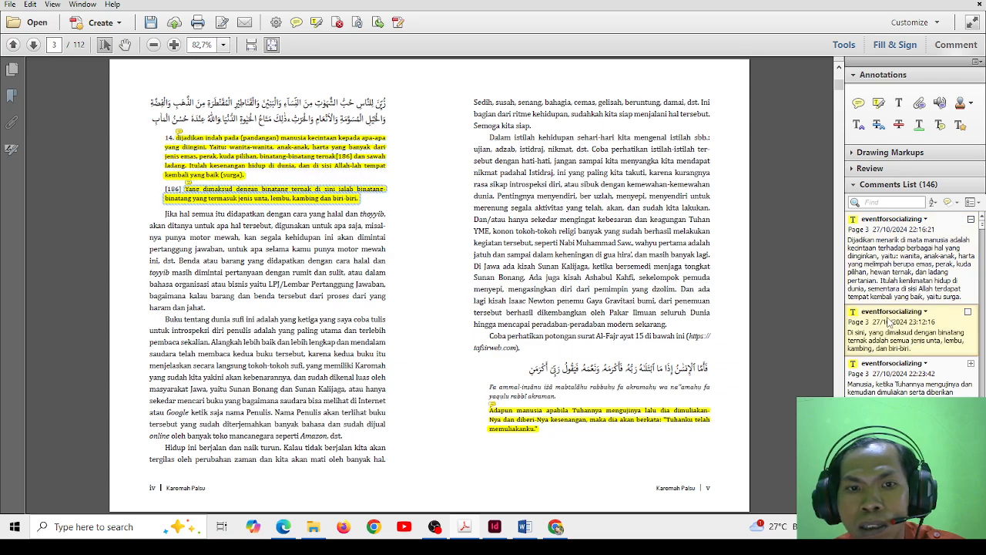
pyautogui.click(890, 392)
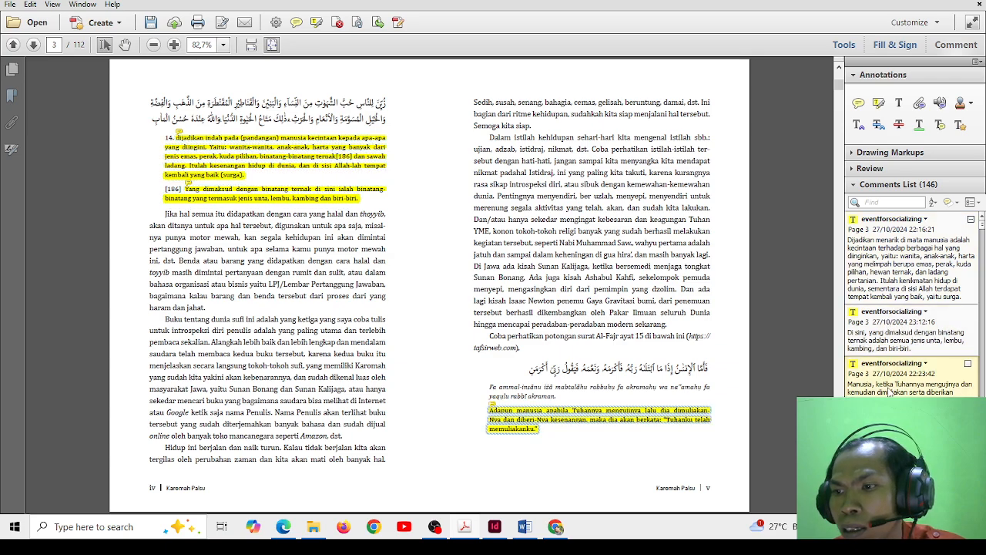
pyautogui.click(891, 441)
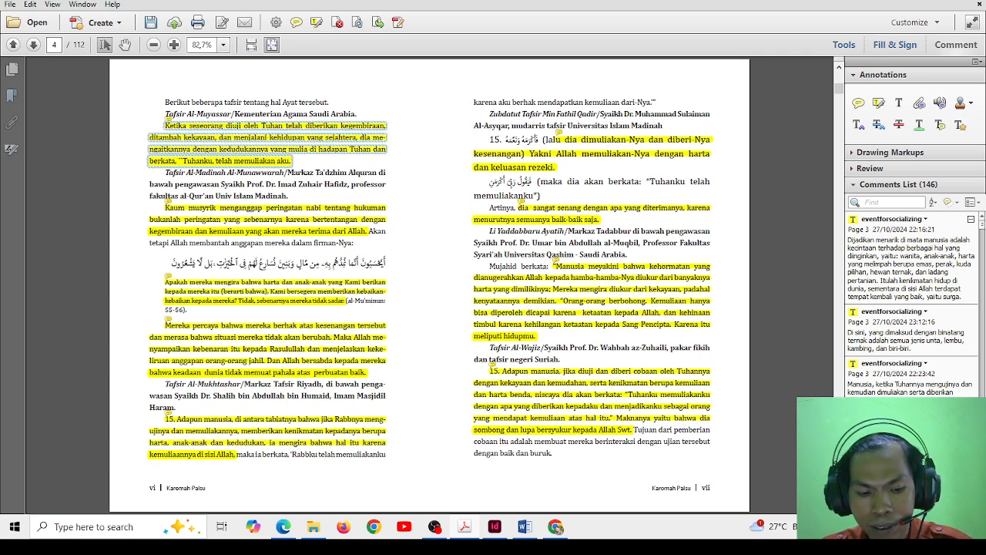
# Step: Switch to InDesign and replace the "Ketika seseorang diuji" paragraph on page vi with the reviewer's text beginning "Saat seseorang diuji oleh Tuhan dan diberi kegembiraan"
pyautogui.click(497, 527)
pyautogui.scroll(2, 193, 205)
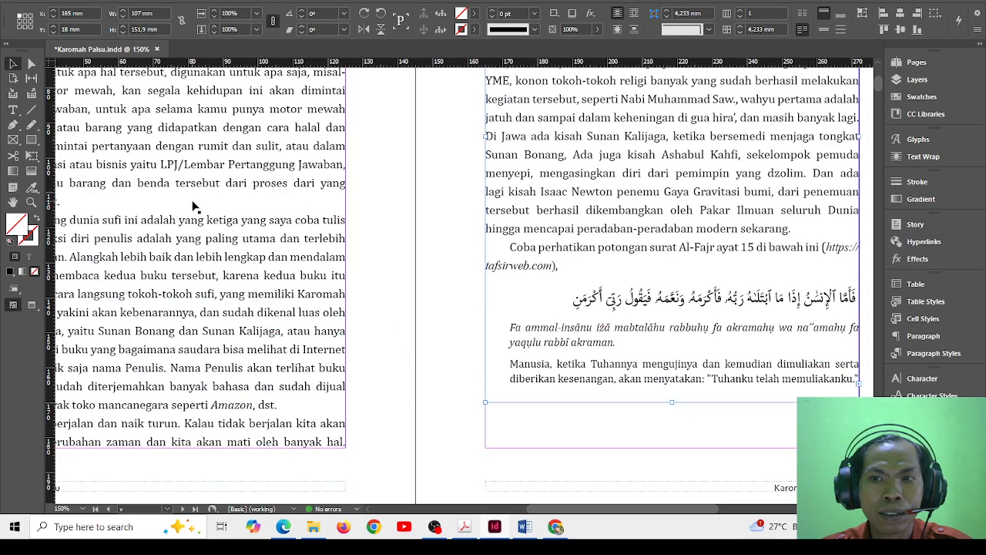
pyautogui.scroll(-3, 367, 310)
pyautogui.scroll(-3, 368, 310)
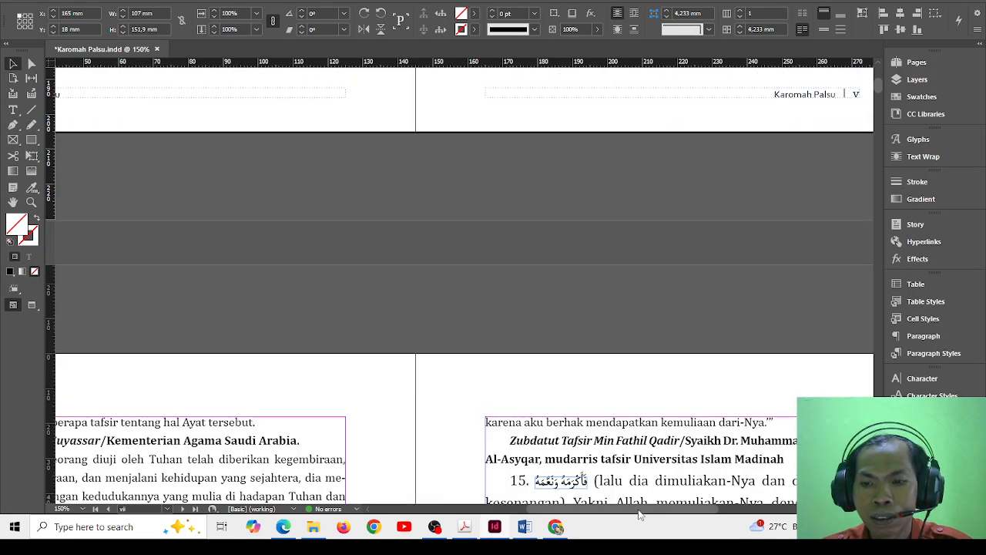
pyautogui.moveTo(642, 511); pyautogui.dragTo(572, 516)
pyautogui.scroll(-3, 368, 339)
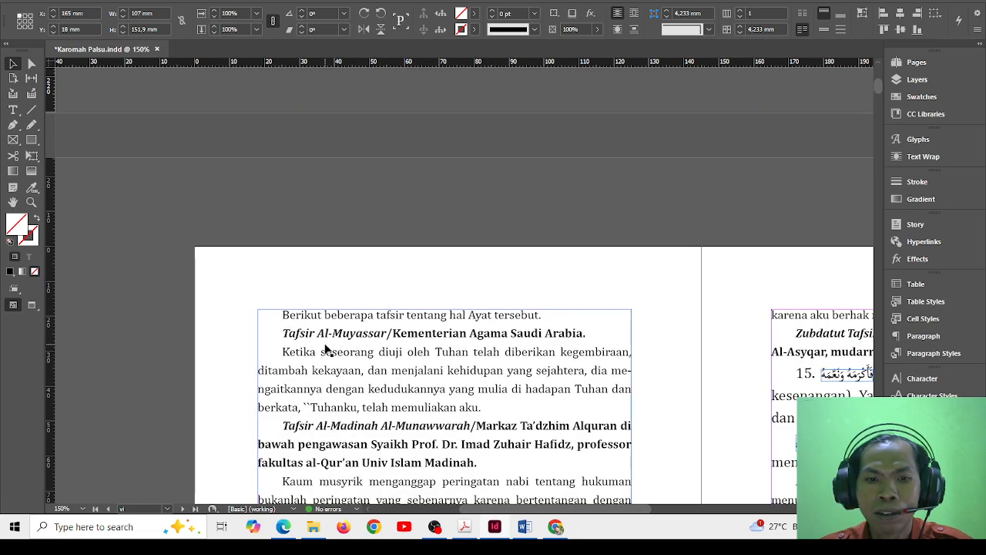
pyautogui.scroll(-3, 326, 348)
pyautogui.click(13, 110)
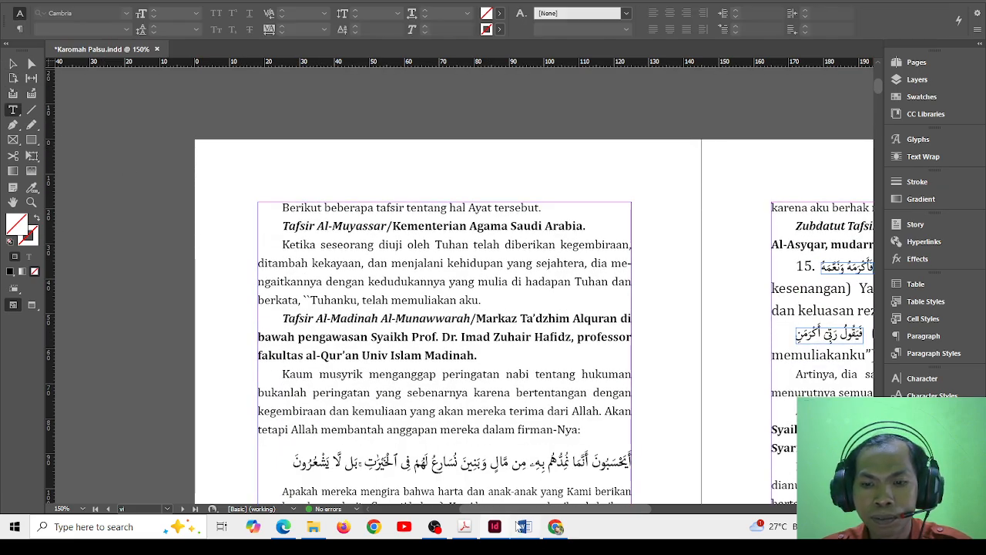
pyautogui.click(467, 527)
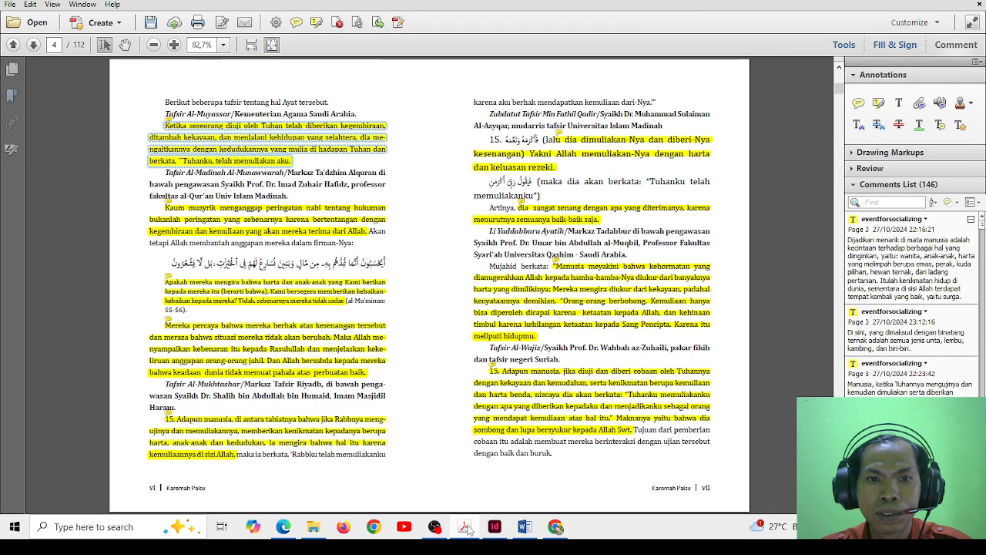
pyautogui.click(467, 527)
pyautogui.click(303, 245)
pyautogui.hotkey('ctrl', 'a')
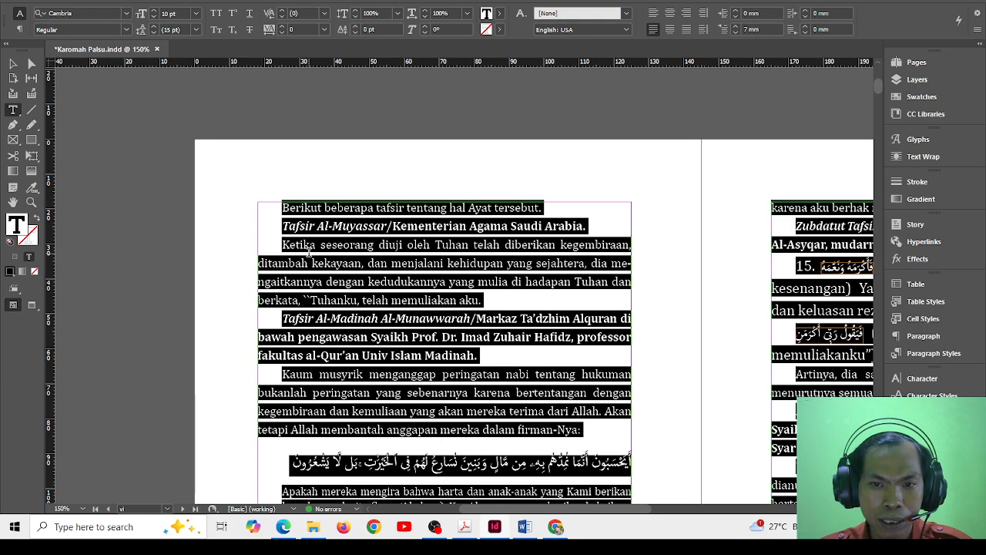
pyautogui.click(278, 248)
pyautogui.moveTo(278, 248); pyautogui.dragTo(480, 298)
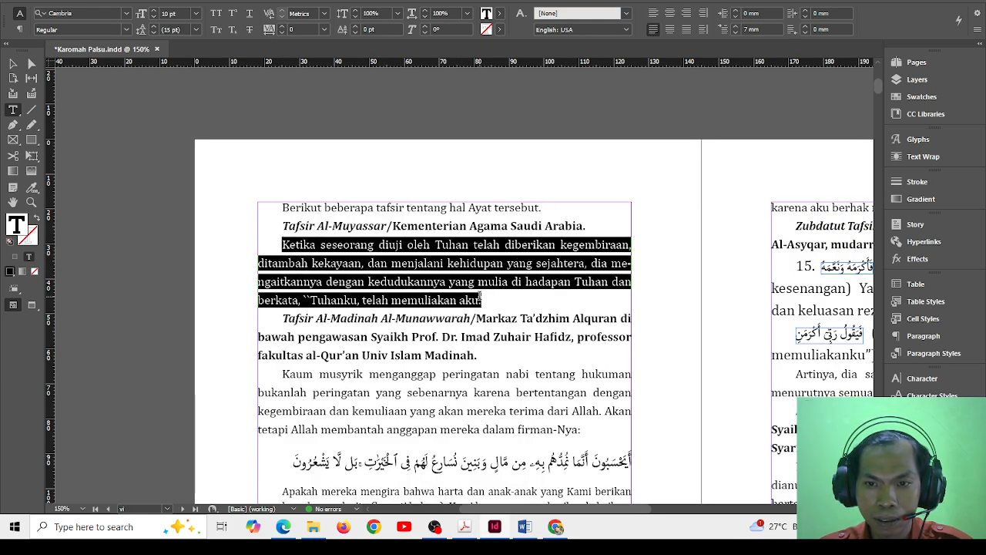
pyautogui.write('Saat seseorang diuji oleh Tuhan dan diberi kegembiraan, kekayaan, dan kehidupan yang baik, dia mengaitkannya dengan kedudukannya yang mulia dan berkata, "Tuhanku, telah memuliakan aku."')
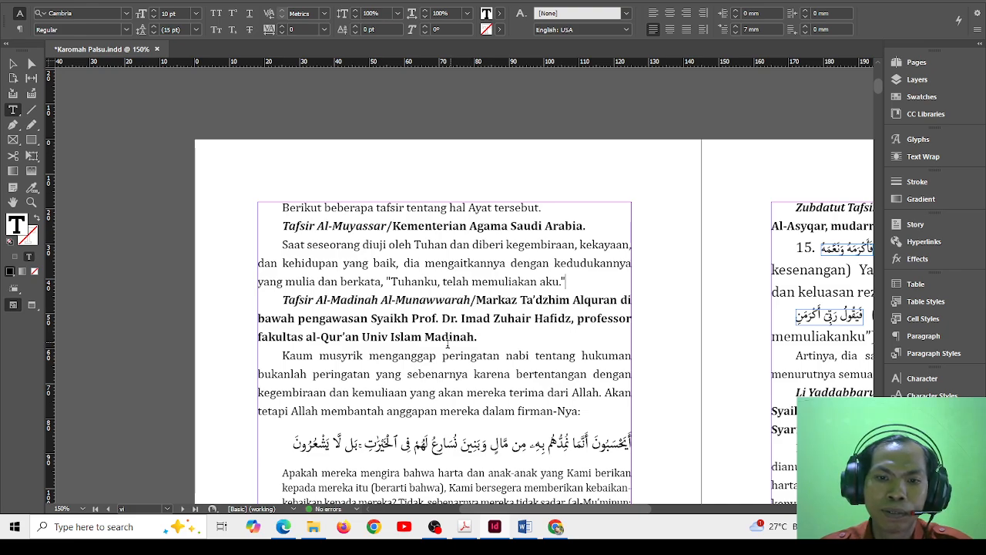
# Step: Close the blank Word document and the browser window showing the Ali 'Imran verse 14 page
pyautogui.click(523, 532)
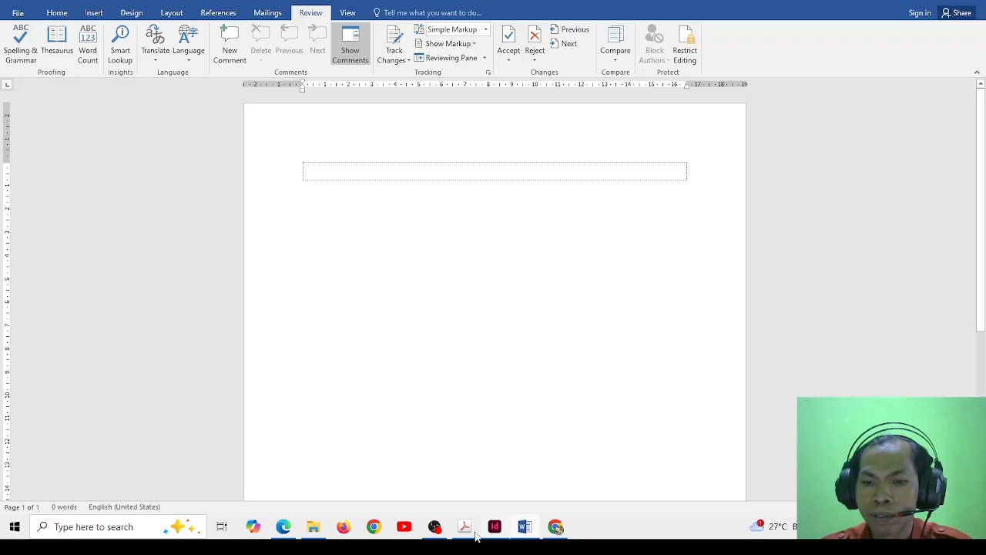
pyautogui.click(973, 3)
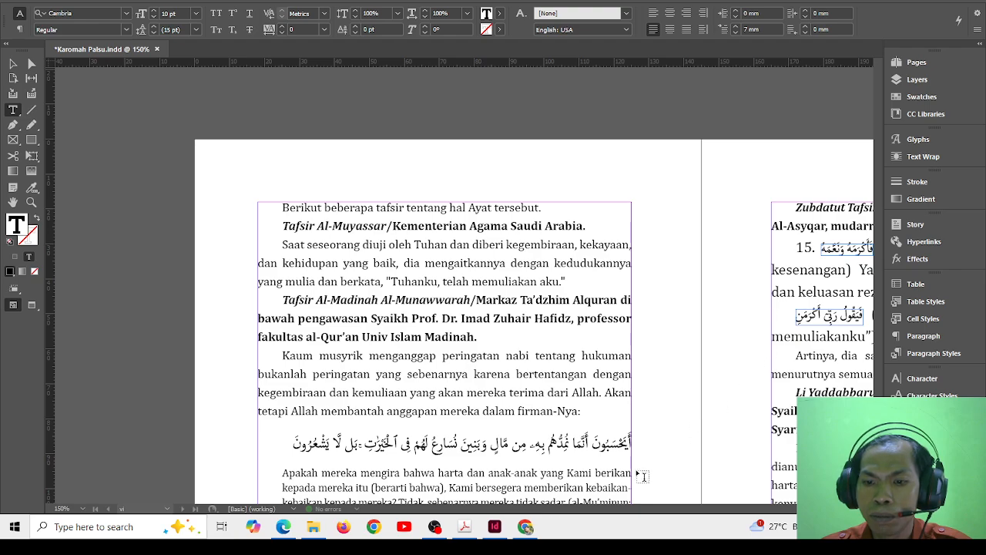
pyautogui.click(530, 527)
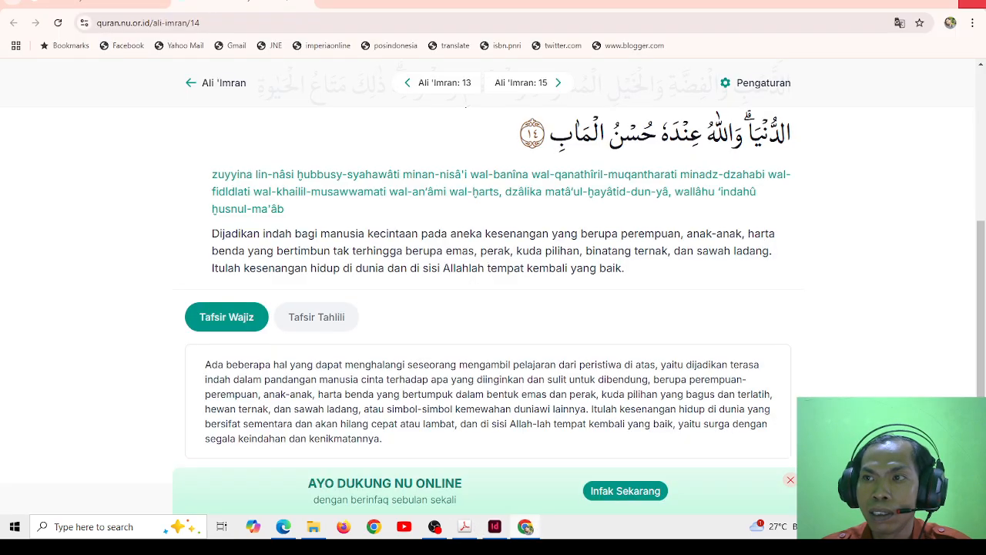
pyautogui.click(973, 5)
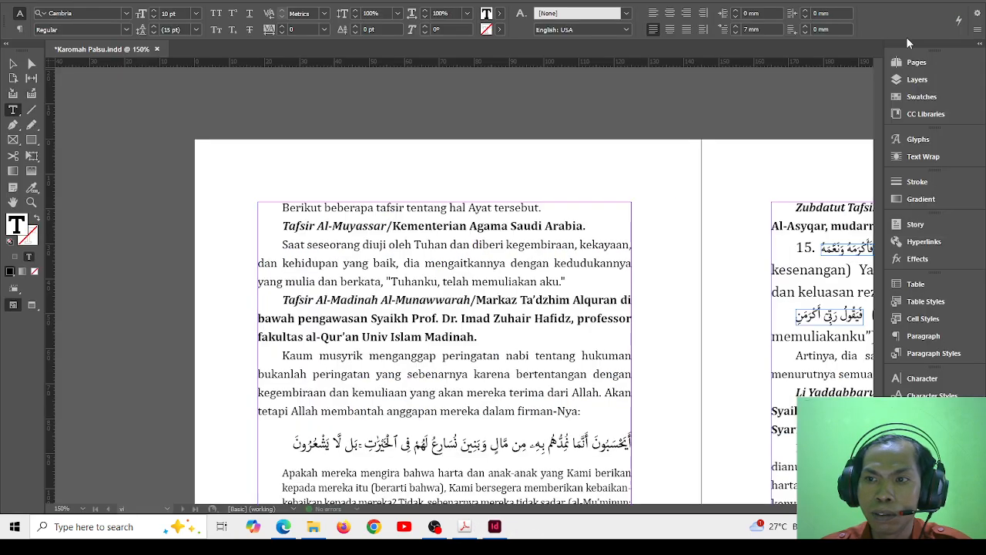
# Step: Switch to the proofing PDF and copy the comment text for the "Kaum musyrik menganggap peringatan nabi" passage on page vi
pyautogui.click(463, 527)
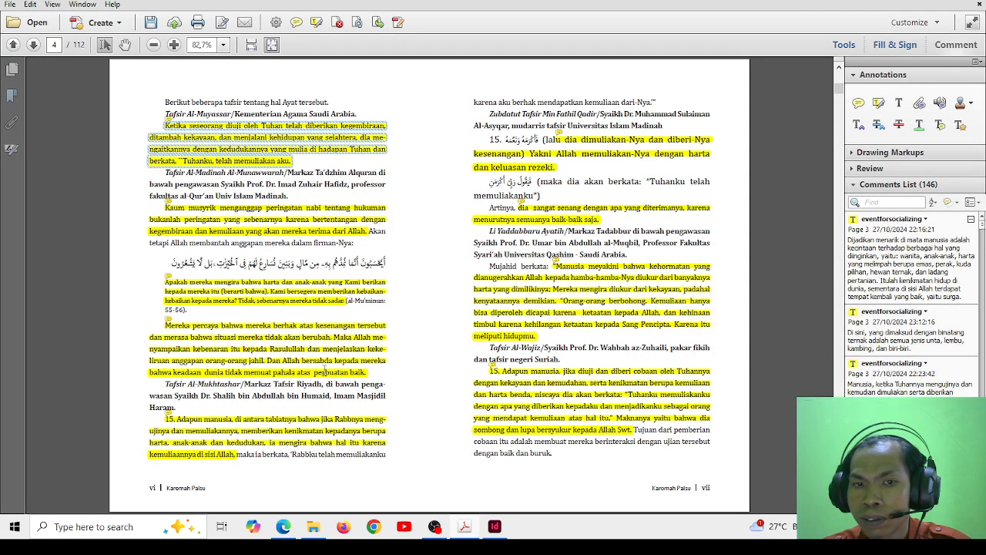
pyautogui.click(234, 231)
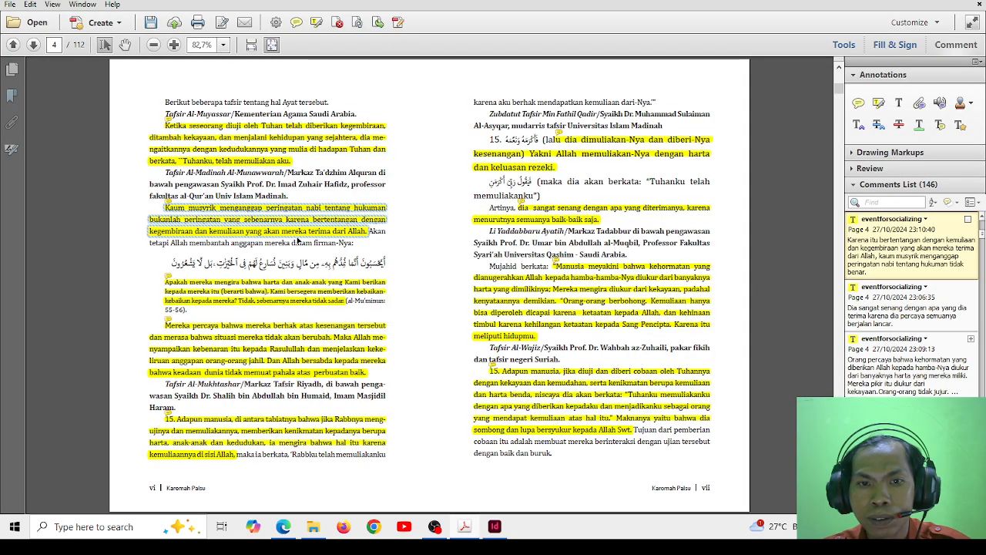
pyautogui.click(894, 266)
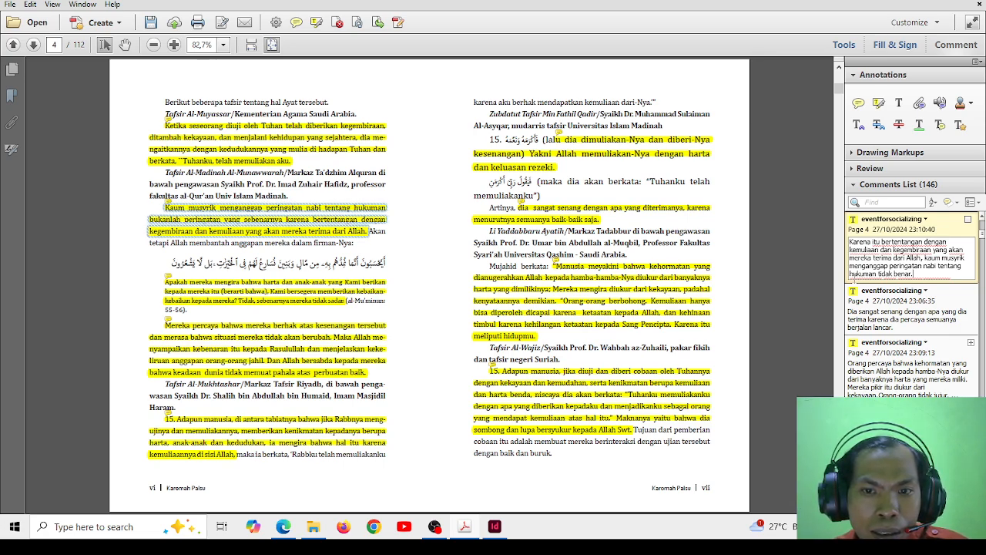
pyautogui.hotkey('ctrl', 'a')
pyautogui.hotkey('ctrl', 'c')
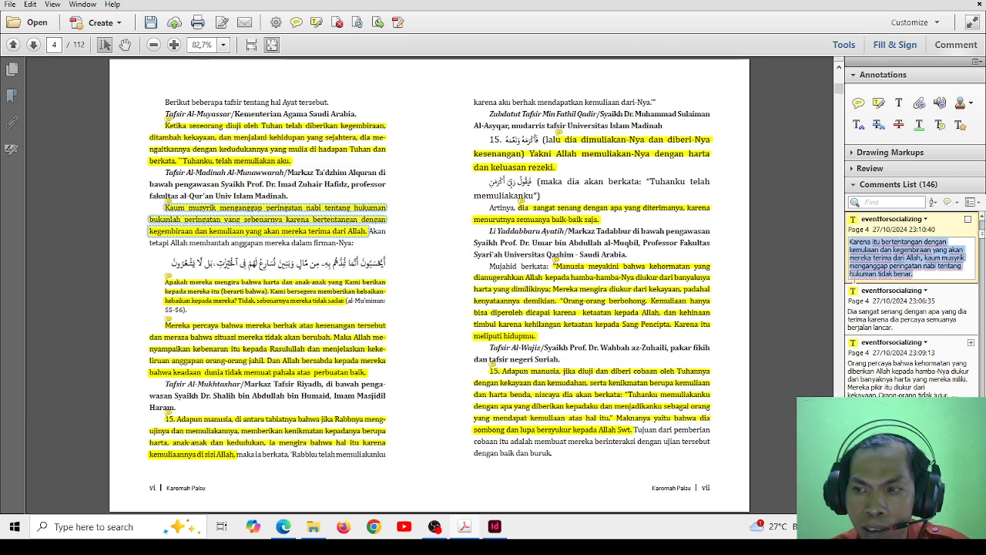
pyautogui.click(166, 210)
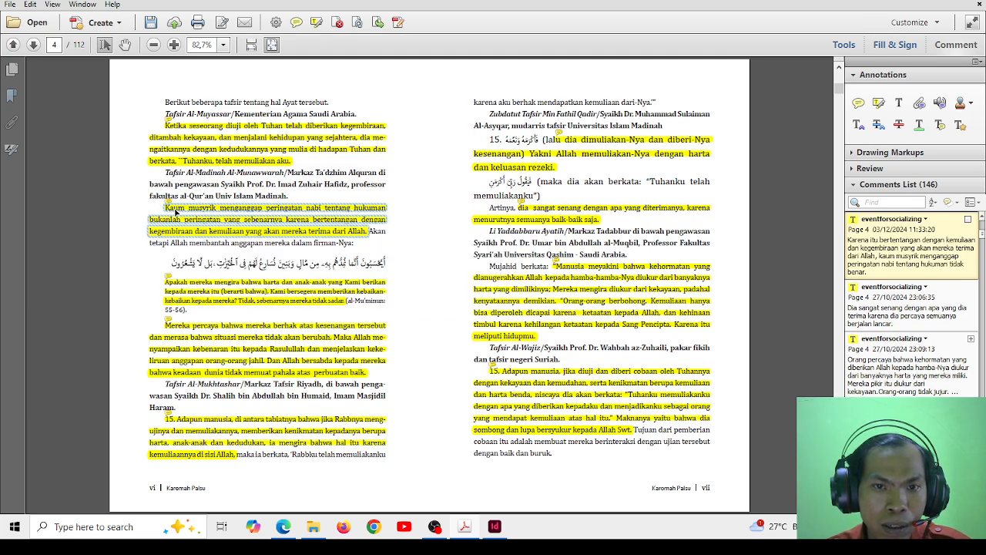
# Step: Switch to InDesign and replace the "Kaum musyrik" sentence on page vi with the copied text beginning "Karena itu bertentangan dengan kemuliaan"
pyautogui.click(495, 526)
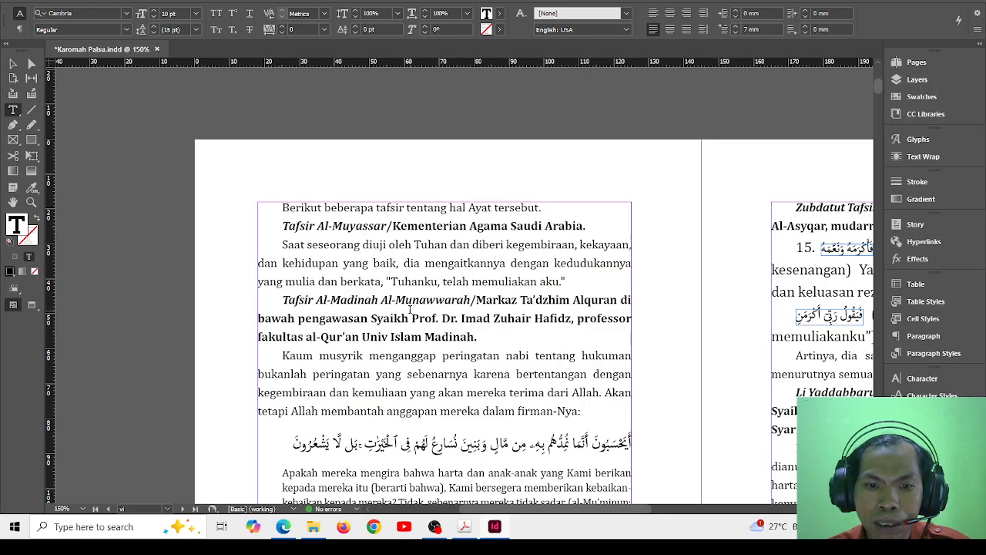
pyautogui.scroll(-4, 410, 309)
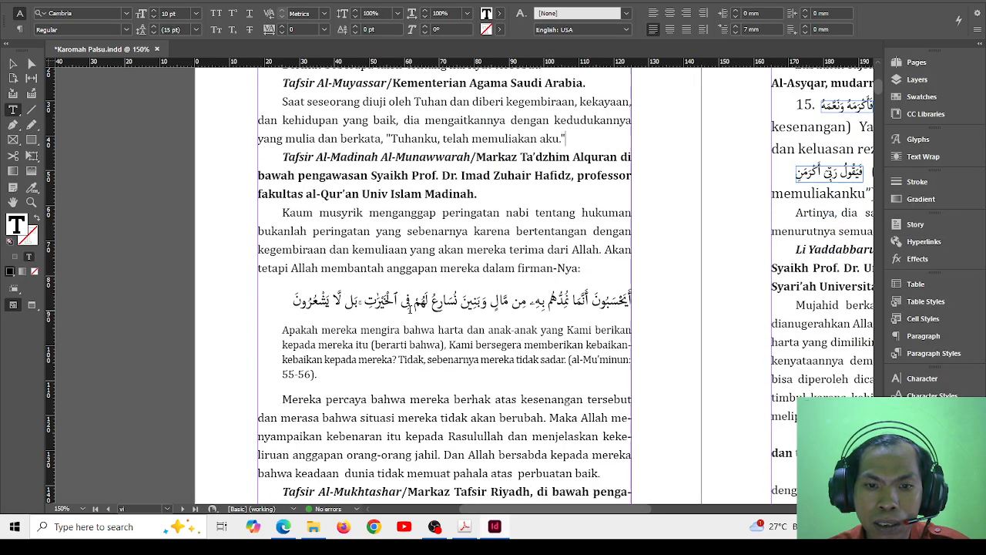
pyautogui.click(463, 532)
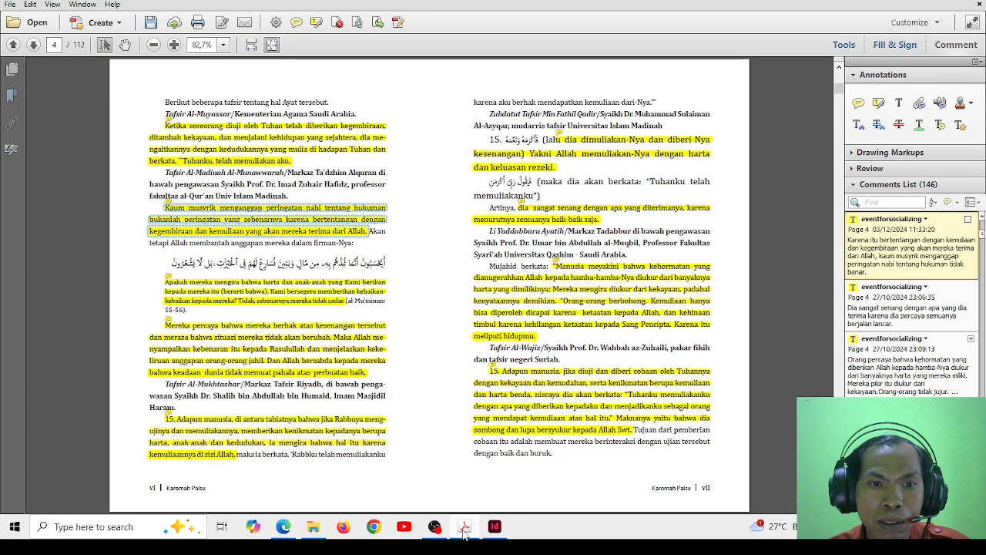
pyautogui.click(495, 528)
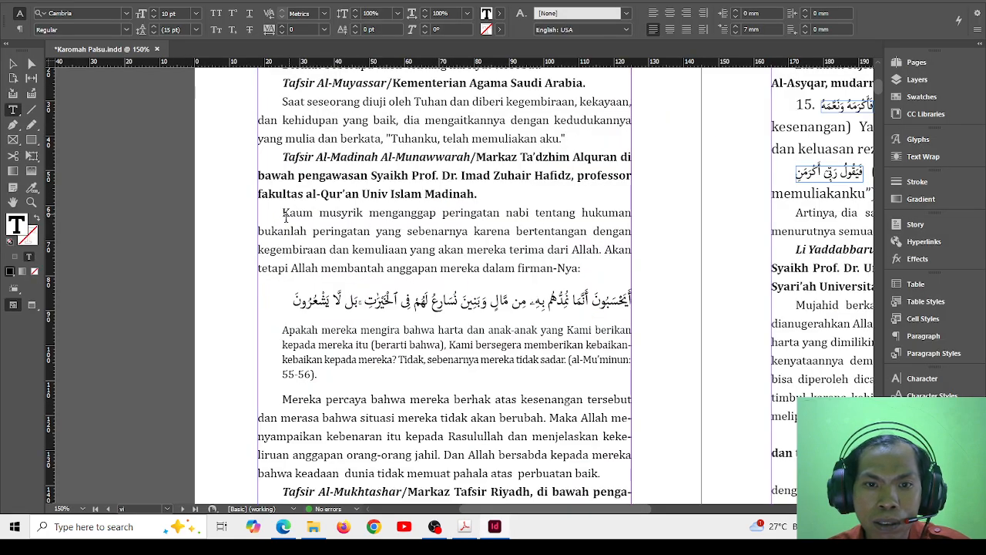
pyautogui.moveTo(284, 213); pyautogui.dragTo(604, 248)
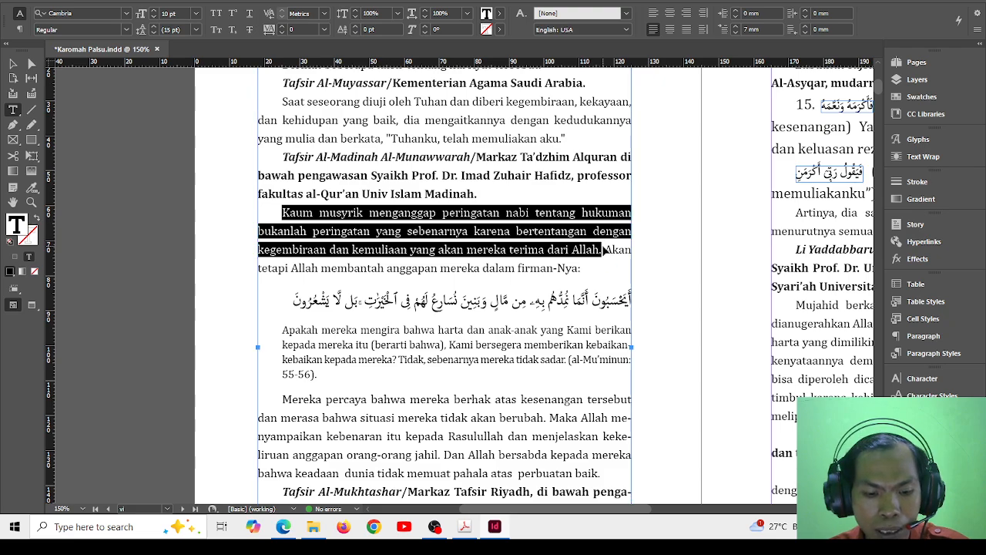
pyautogui.hotkey('ctrl', 'v')
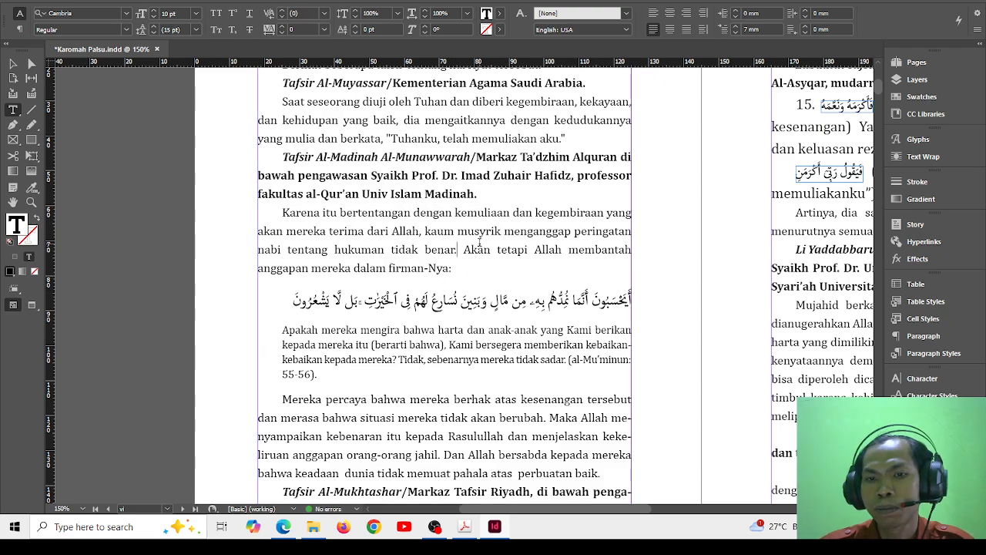
# Step: Switch to the proofing PDF and copy the comment text for the "Apakah mereka mengira" verse translation on page vi
pyautogui.click(464, 526)
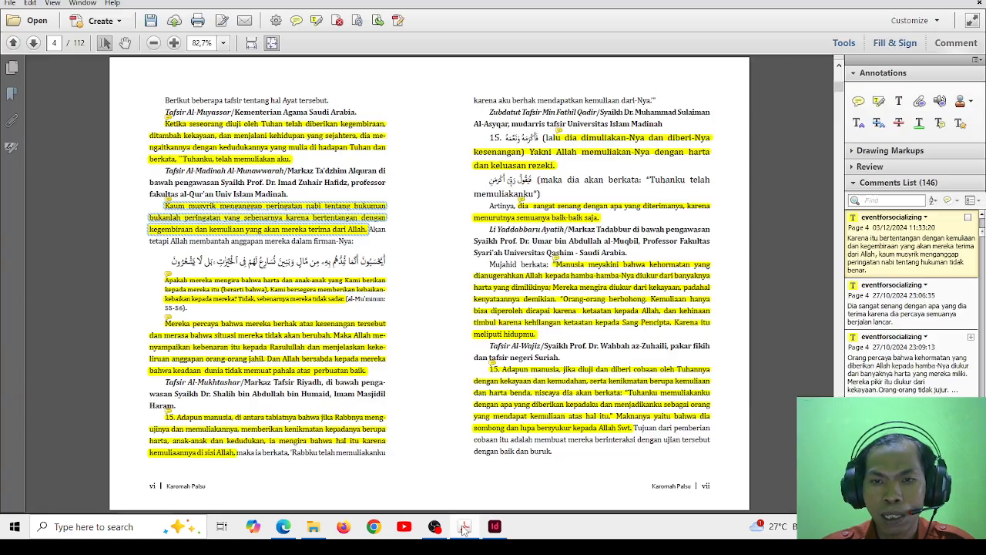
pyautogui.moveTo(260, 291)
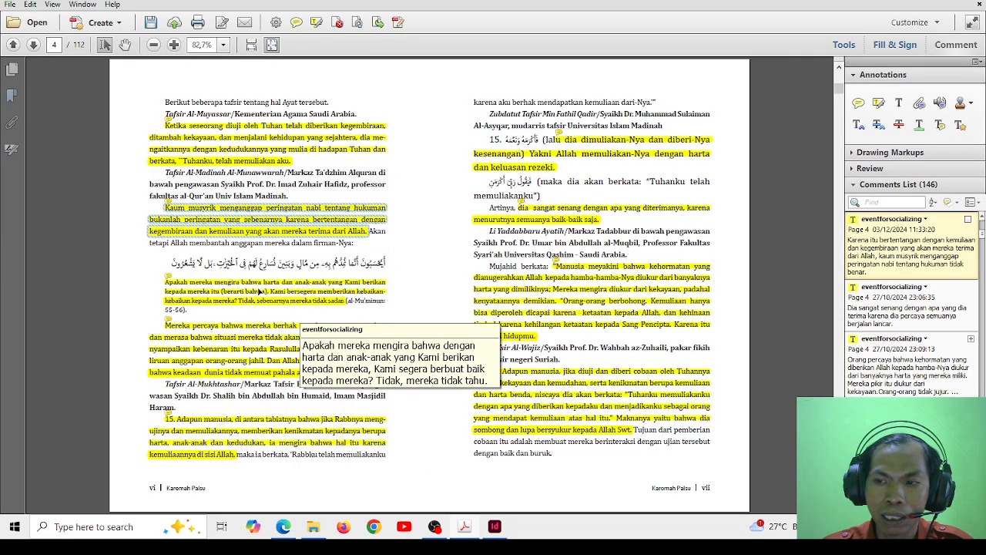
pyautogui.click(304, 293)
pyautogui.click(886, 265)
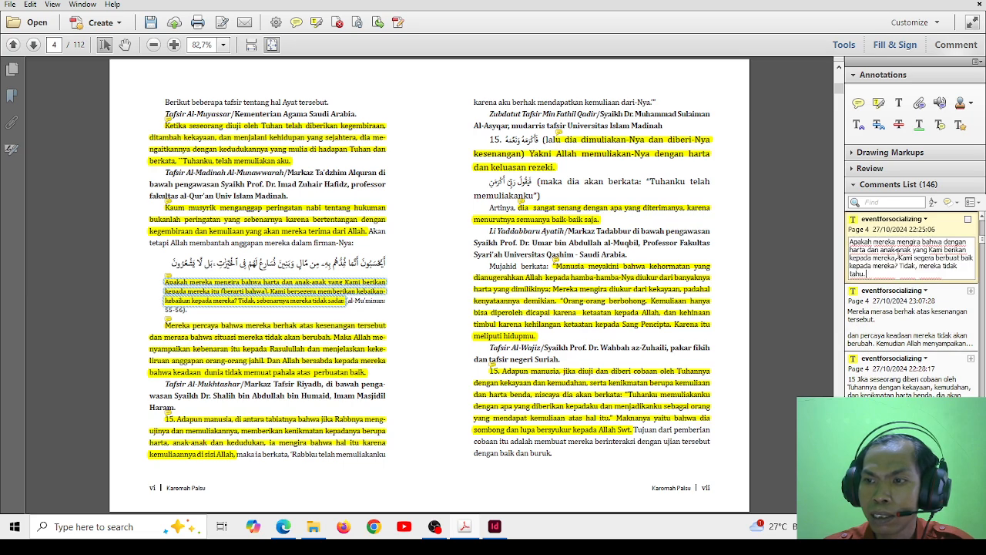
pyautogui.moveTo(868, 274); pyautogui.dragTo(847, 248)
pyautogui.hotkey('ctrl', 'c')
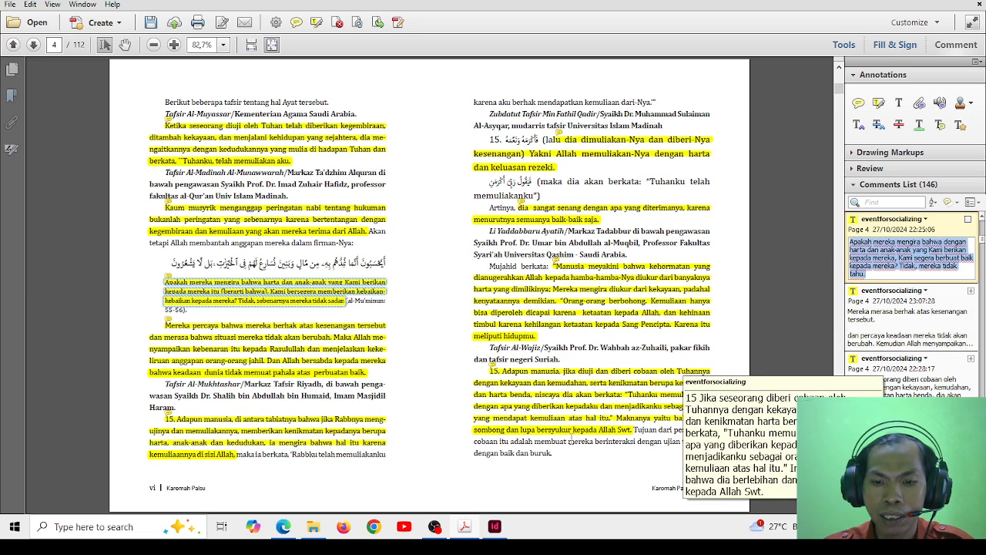
# Step: In InDesign, replace the al-Mu'minun translation before its "55-56" reference with the copied "Apakah mereka mengira bahwa dengan harta" text and save the document
pyautogui.click(495, 527)
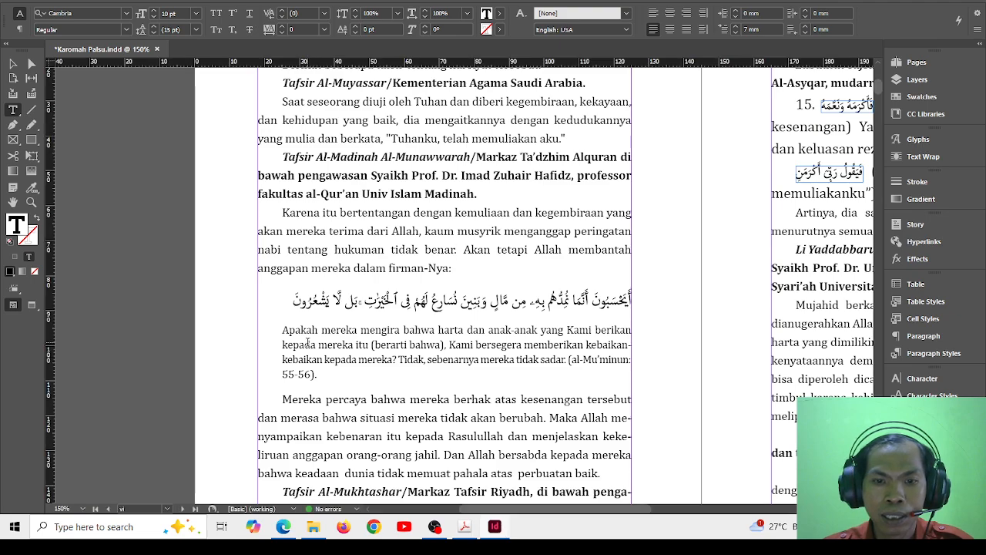
pyautogui.click(467, 526)
pyautogui.hotkey('alt', 'Tab')
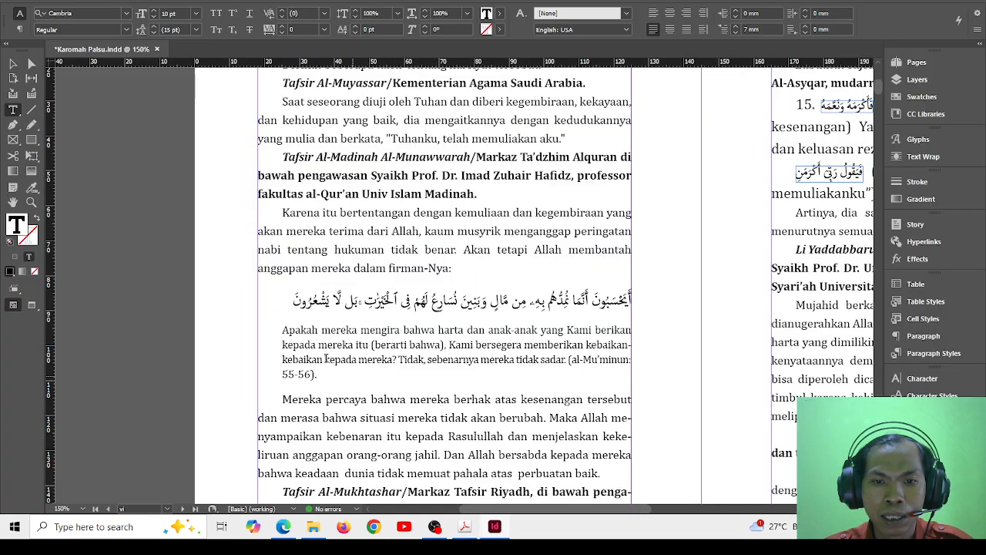
pyautogui.moveTo(282, 329); pyautogui.dragTo(568, 356)
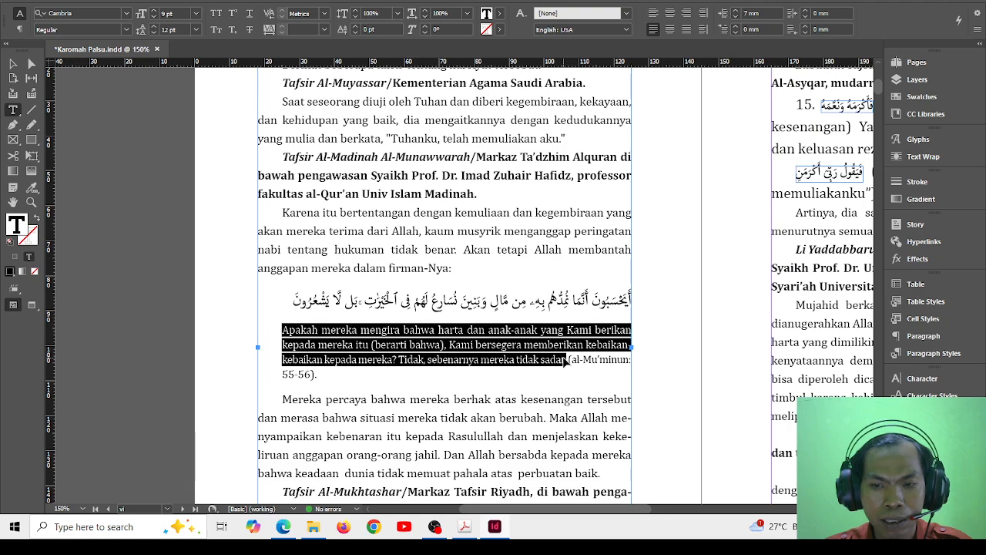
pyautogui.hotkey('ctrl', 'v')
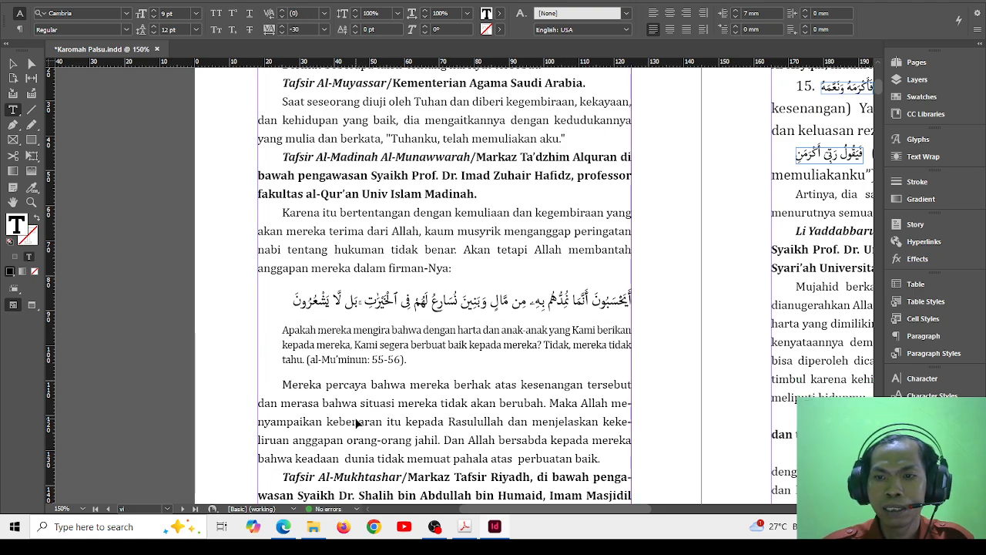
pyautogui.hotkey('ctrl', 's')
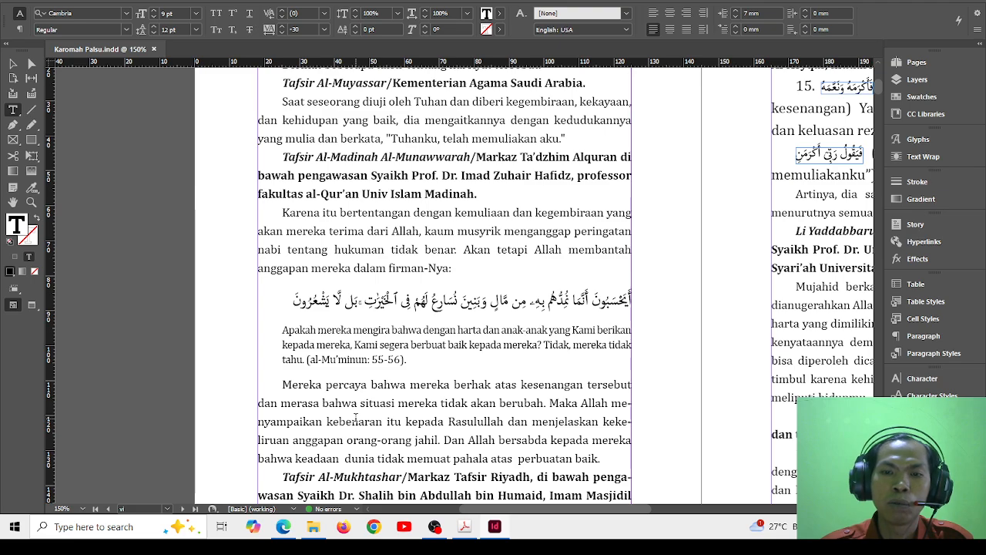
# Step: Return to the proofing PDF and deselect the comment on page vi's verse translation
pyautogui.click(467, 531)
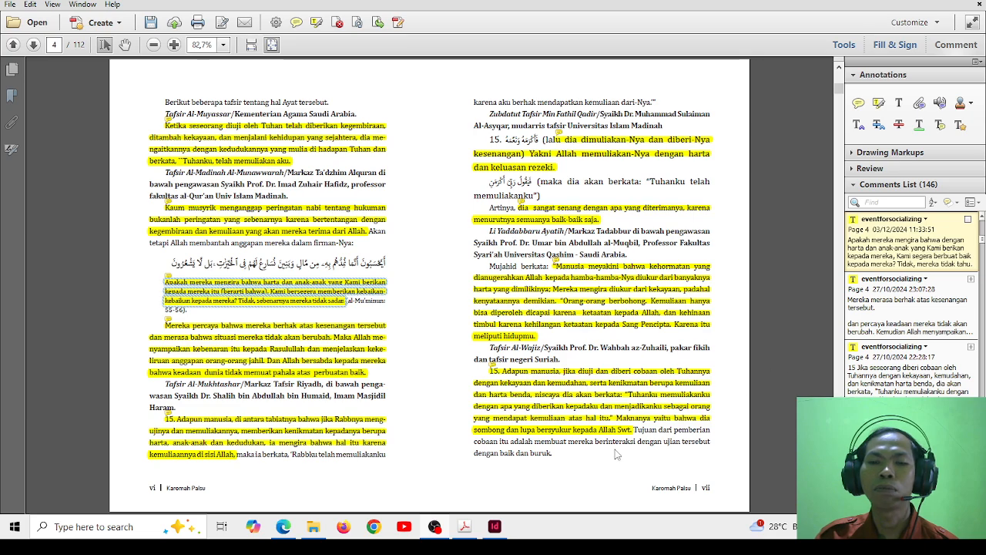
pyautogui.click(138, 398)
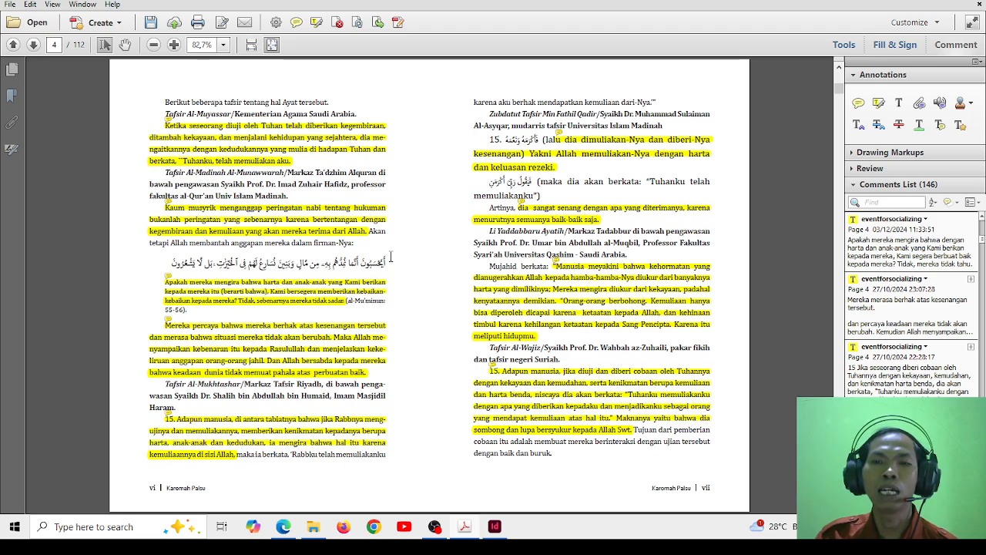
pyautogui.moveTo(540, 290)
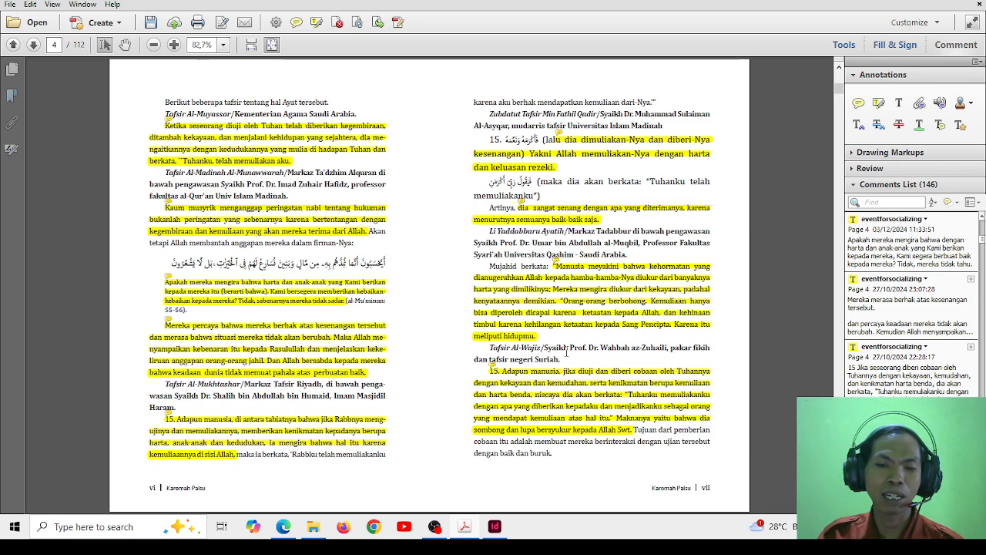
pyautogui.moveTo(509, 530)
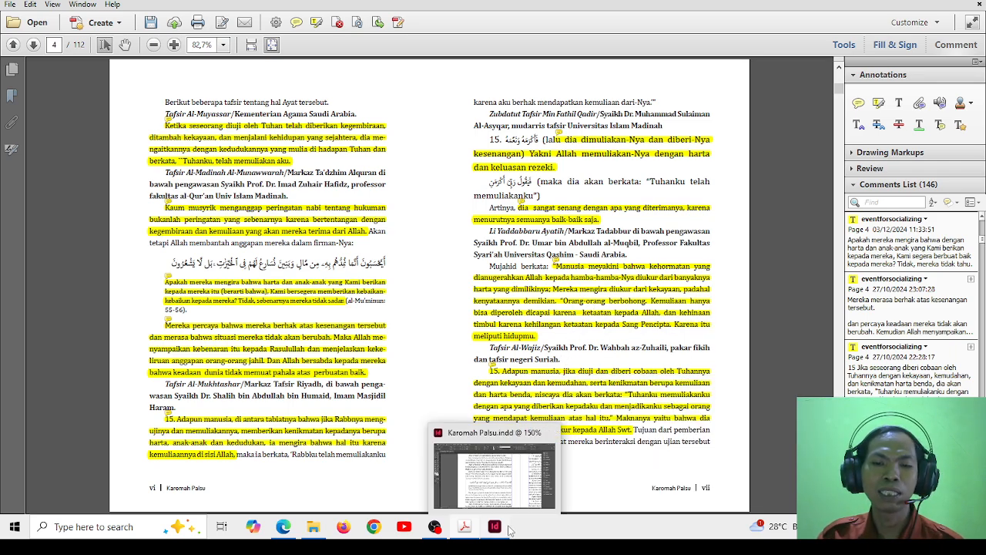
pyautogui.moveTo(470, 531)
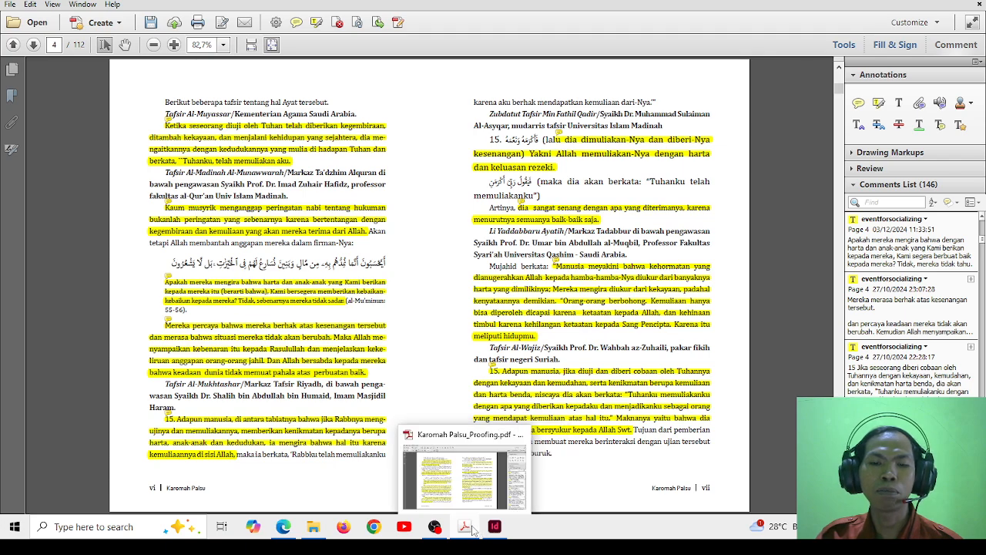